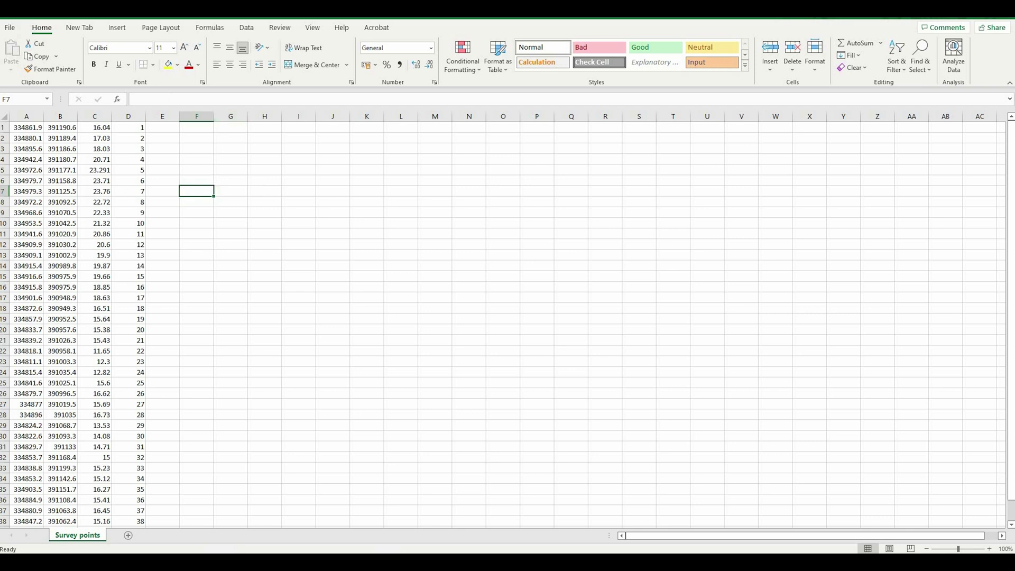
Save the survey points sheet to the Desktop as Survey points in CSV (Comma delimited) format
{"action": "left_click", "coordinate": [10, 28]}
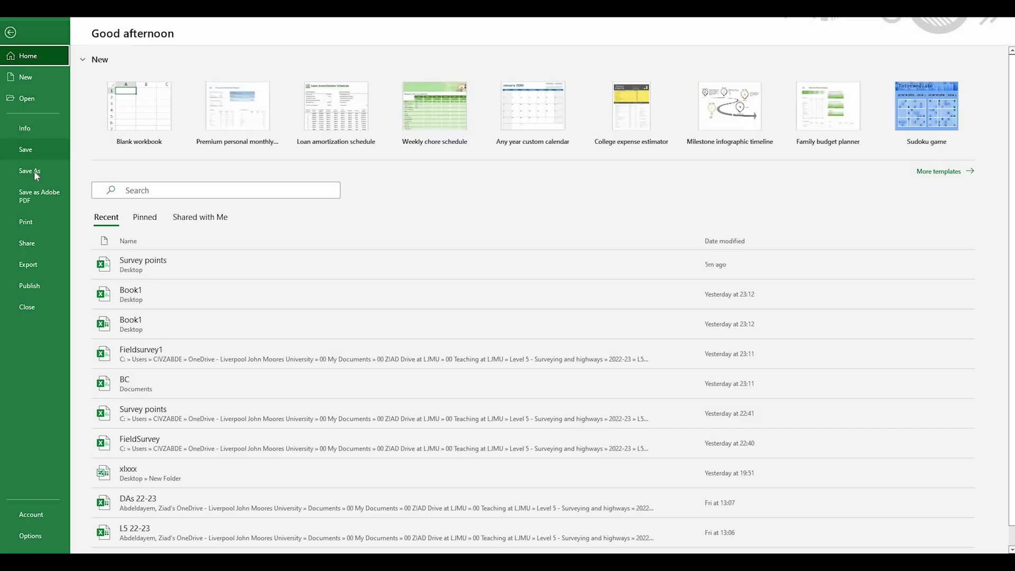
{"action": "left_click", "coordinate": [30, 170]}
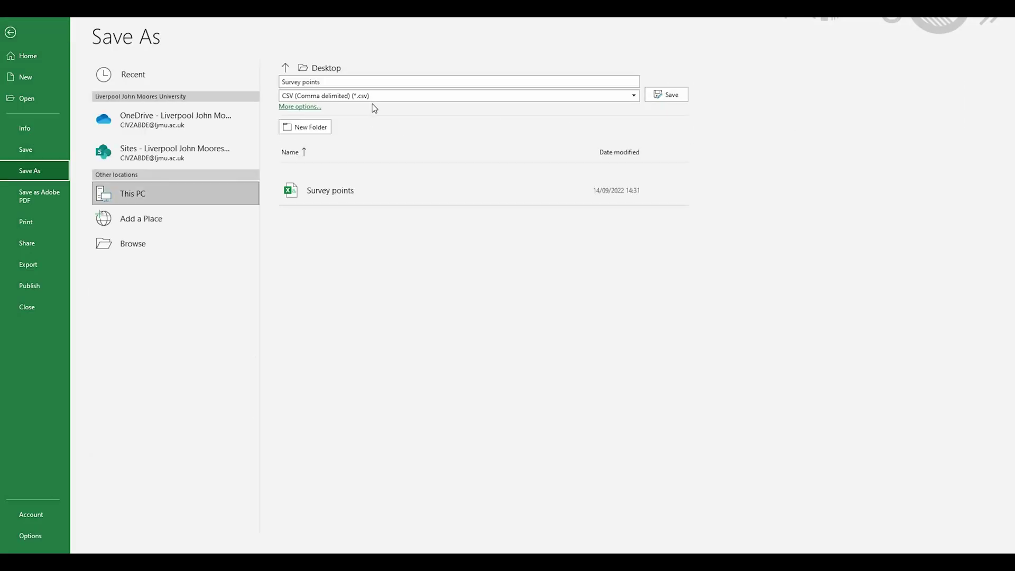
{"action": "left_click", "coordinate": [370, 95]}
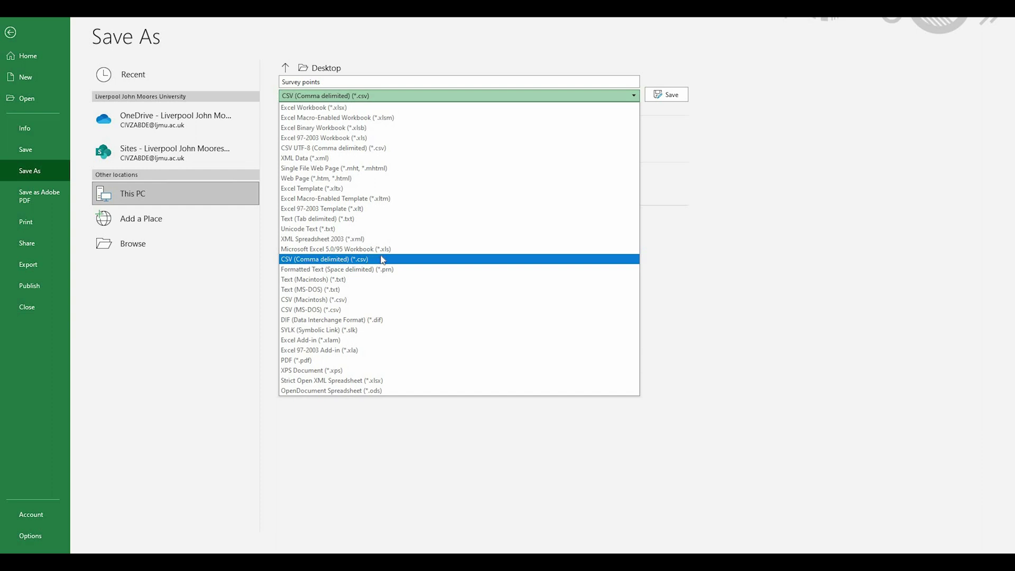
{"action": "left_click", "coordinate": [672, 110]}
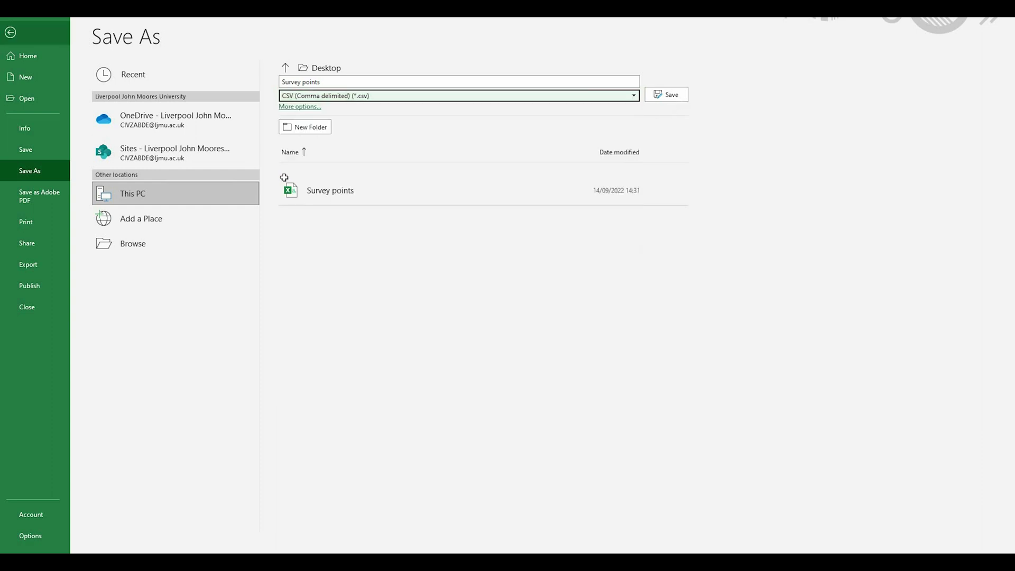
{"action": "left_click", "coordinate": [667, 95]}
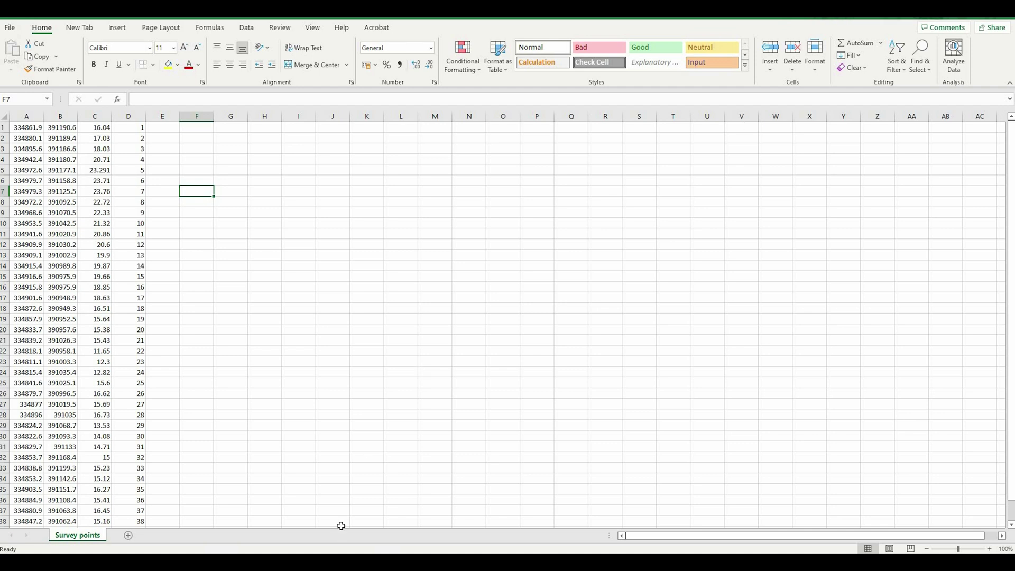
Switch to the empty Drawing6 in Civil 3D and start importing points from a file
{"action": "mouse_move", "coordinate": [335, 535]}
{"action": "mouse_move", "coordinate": [385, 552]}
{"action": "left_click", "coordinate": [429, 518]}
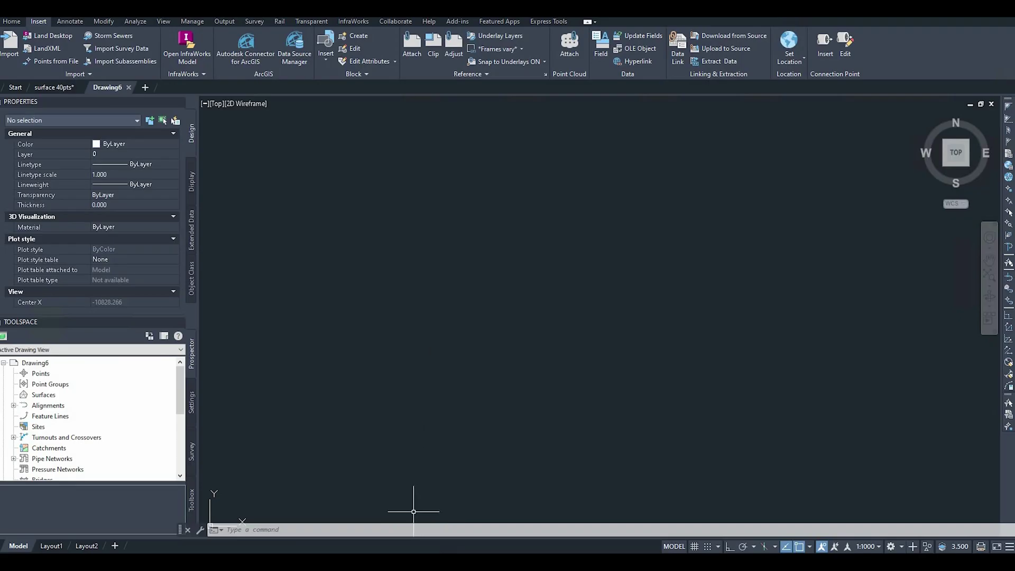
{"action": "right_click", "coordinate": [423, 550]}
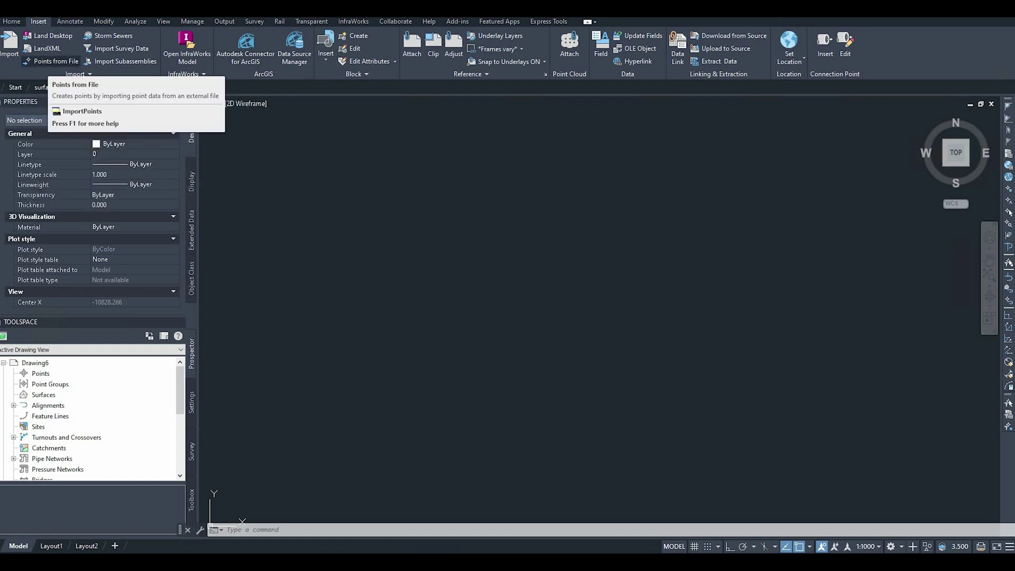
{"action": "left_click", "coordinate": [57, 61]}
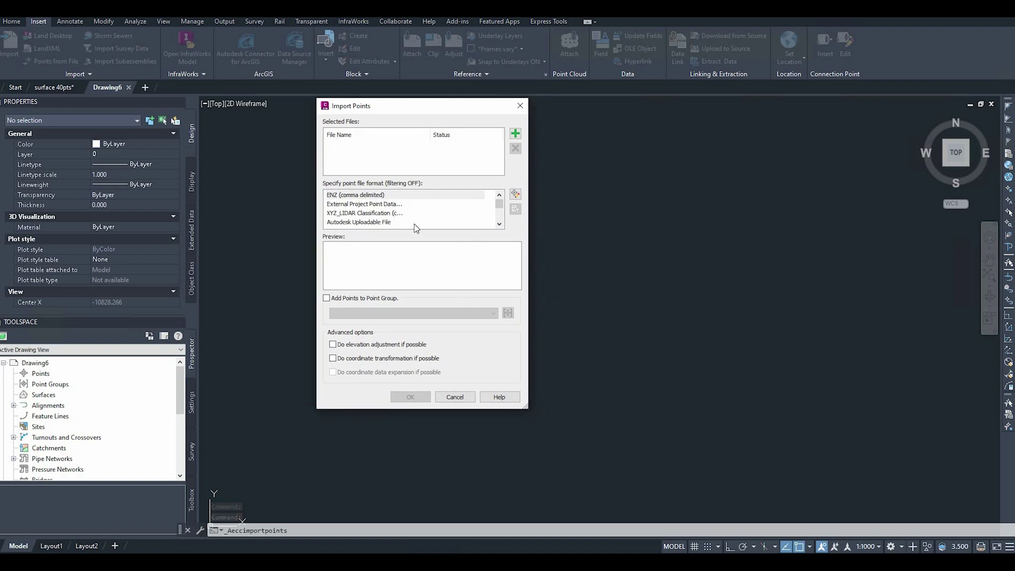
Start a new point file format of the User Point File type
{"action": "left_click", "coordinate": [515, 195]}
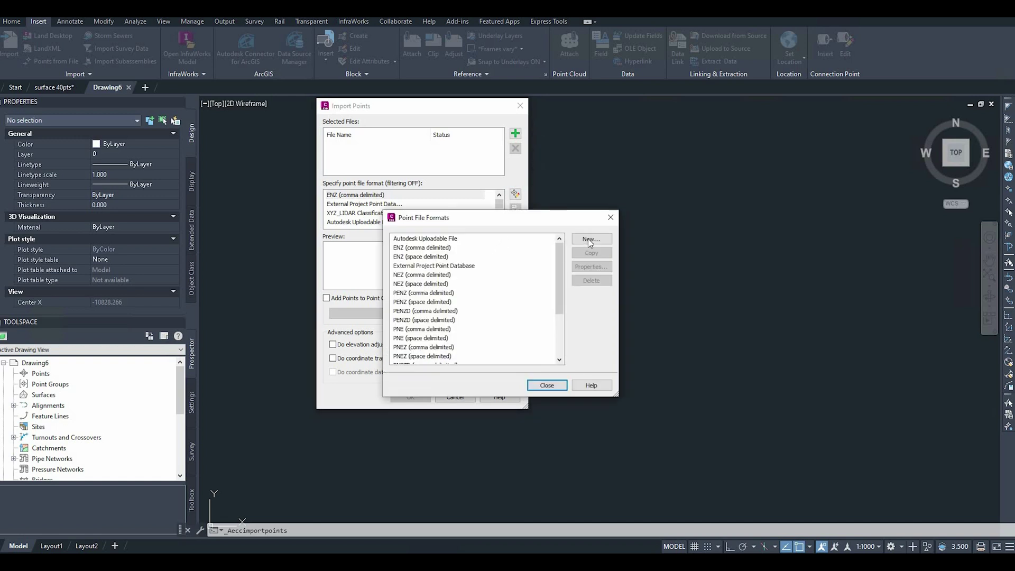
{"action": "left_click", "coordinate": [590, 240]}
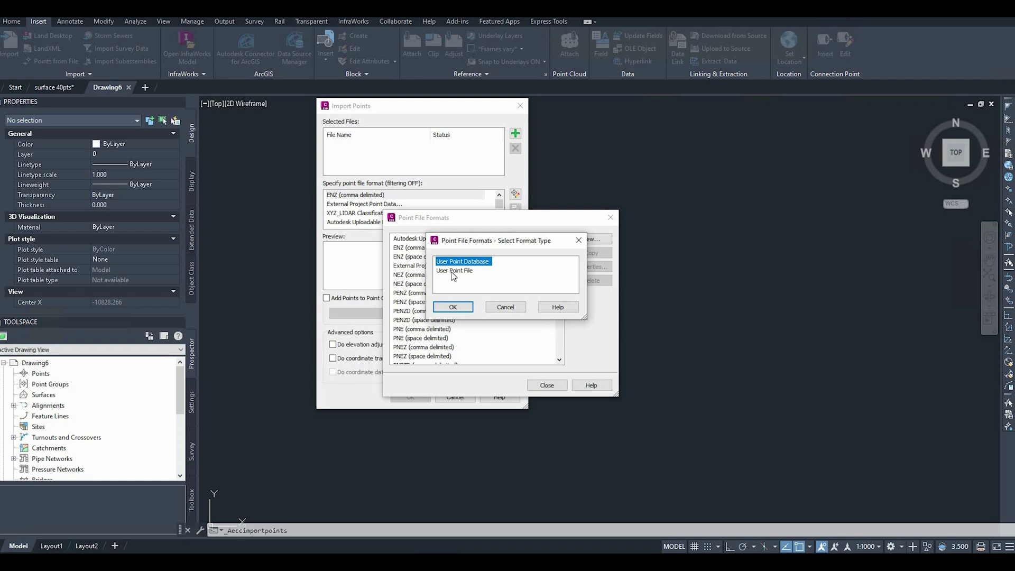
{"action": "left_click", "coordinate": [456, 271]}
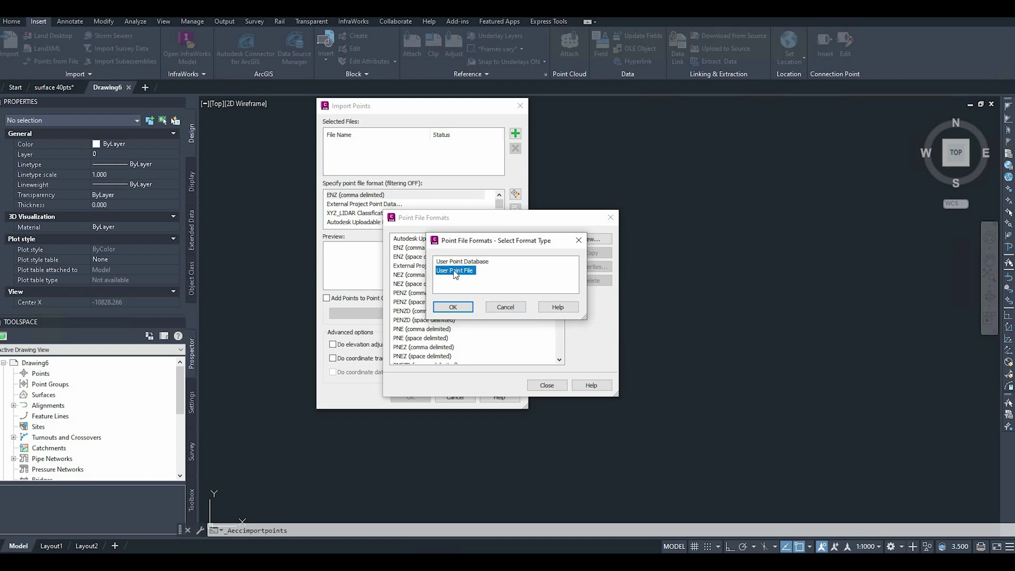
{"action": "left_click", "coordinate": [453, 307]}
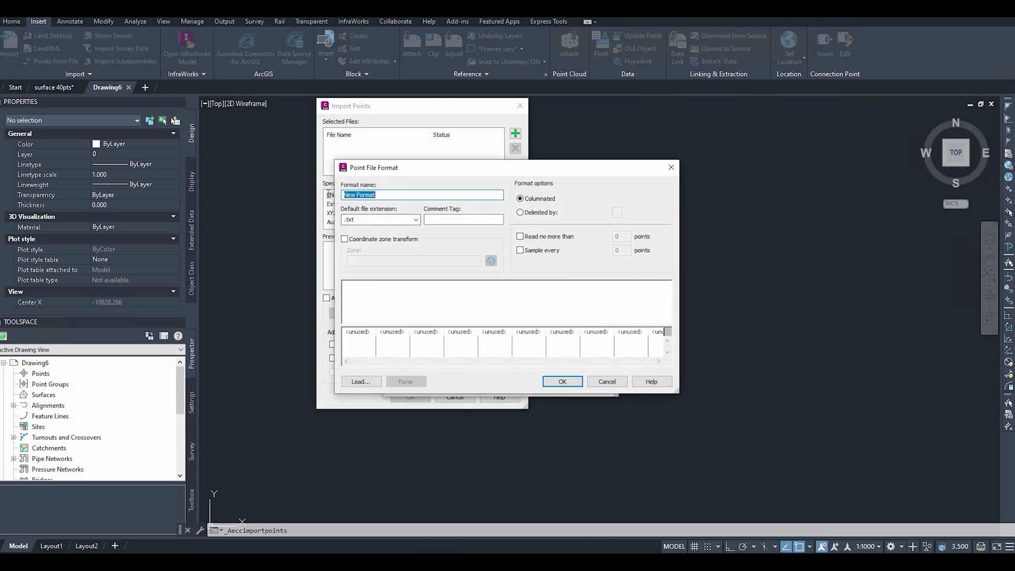
Define the new format as ENZD with default extension .csv and comma delimiting, and finish managing point file formats
{"action": "type", "text": "e"}
{"action": "type", "text": "ZD"}
{"action": "left_click", "coordinate": [371, 219]}
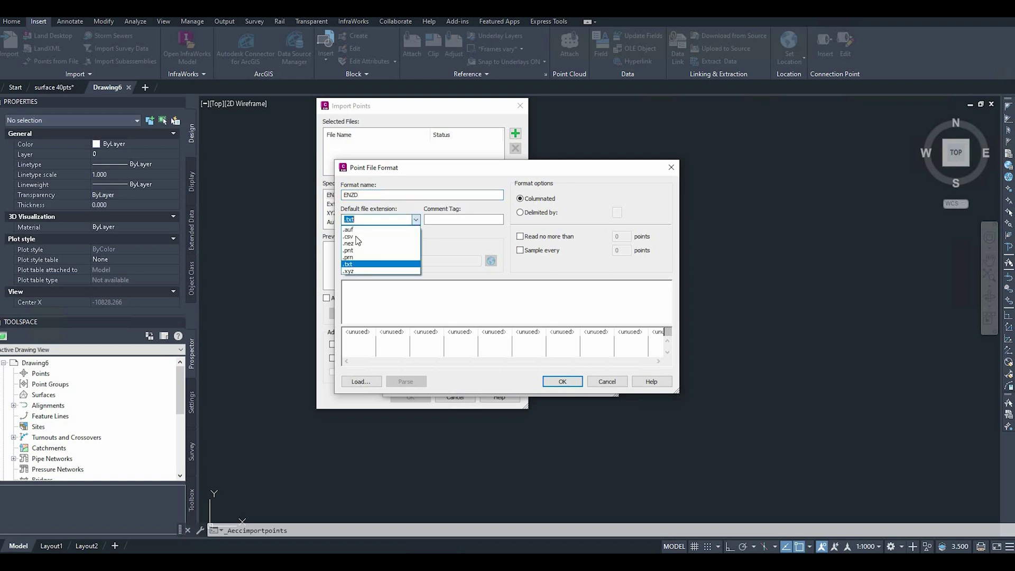
{"action": "left_click", "coordinate": [372, 237]}
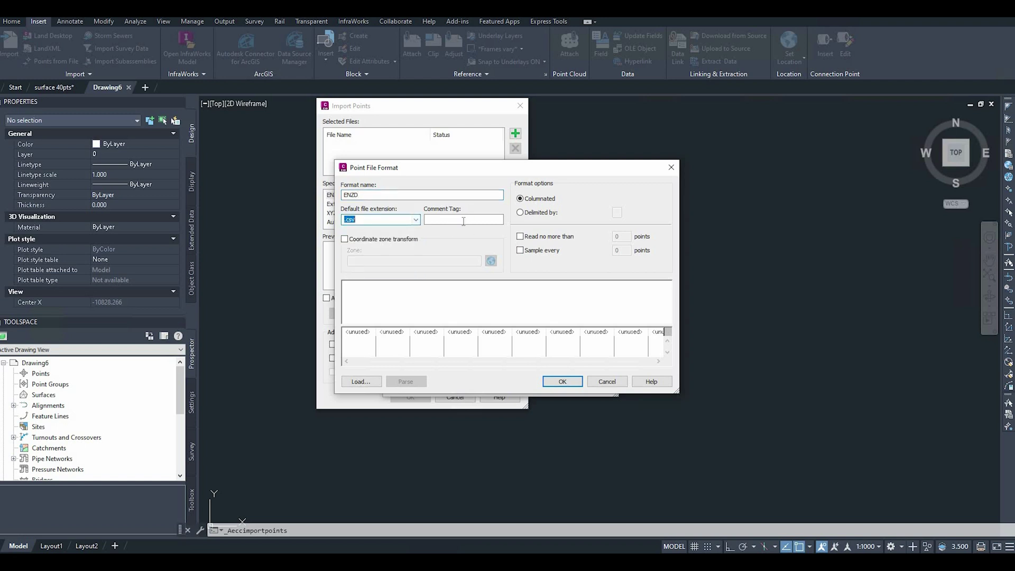
{"action": "left_click", "coordinate": [521, 212]}
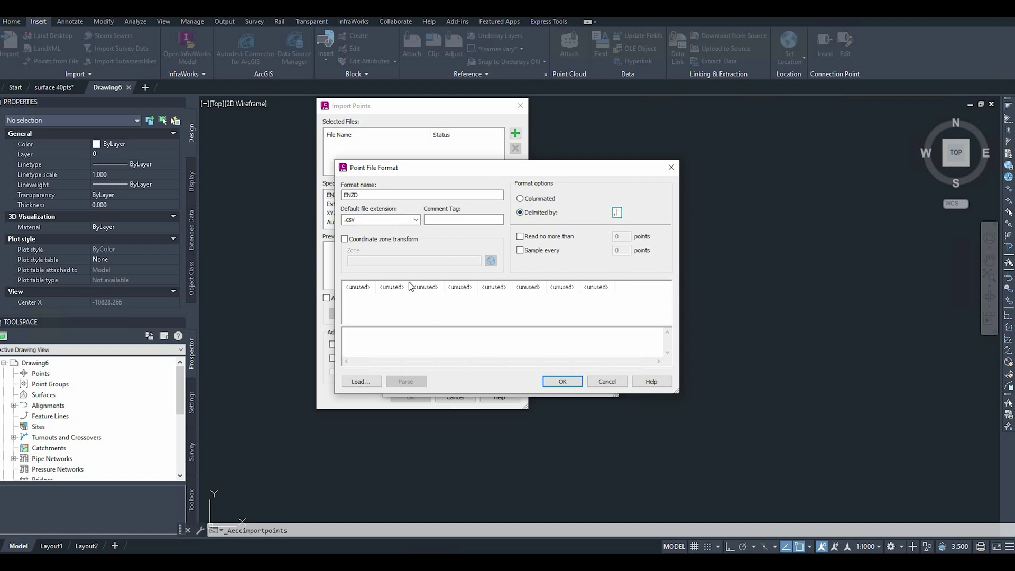
{"action": "left_click", "coordinate": [562, 381]}
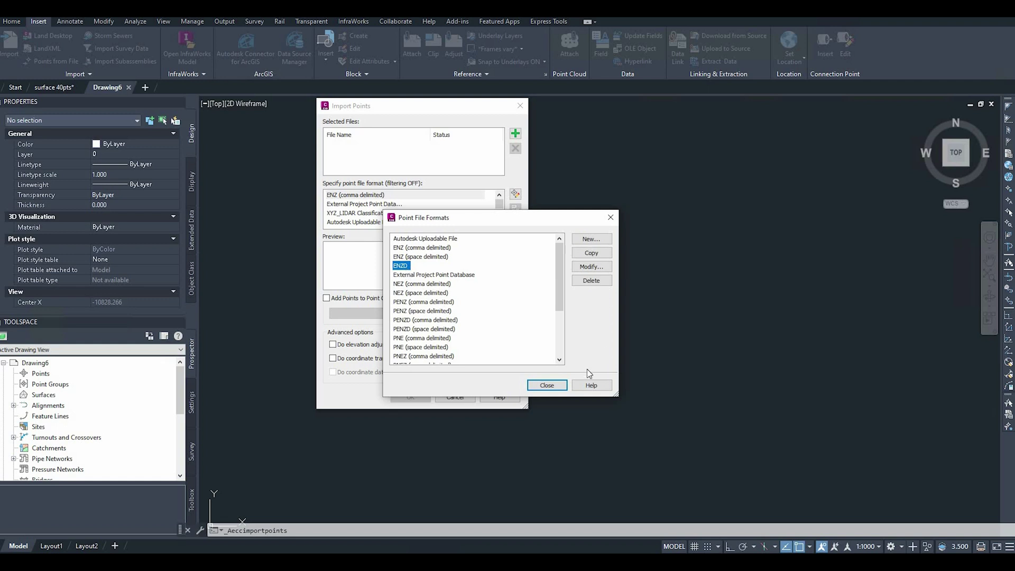
{"action": "left_click", "coordinate": [548, 385]}
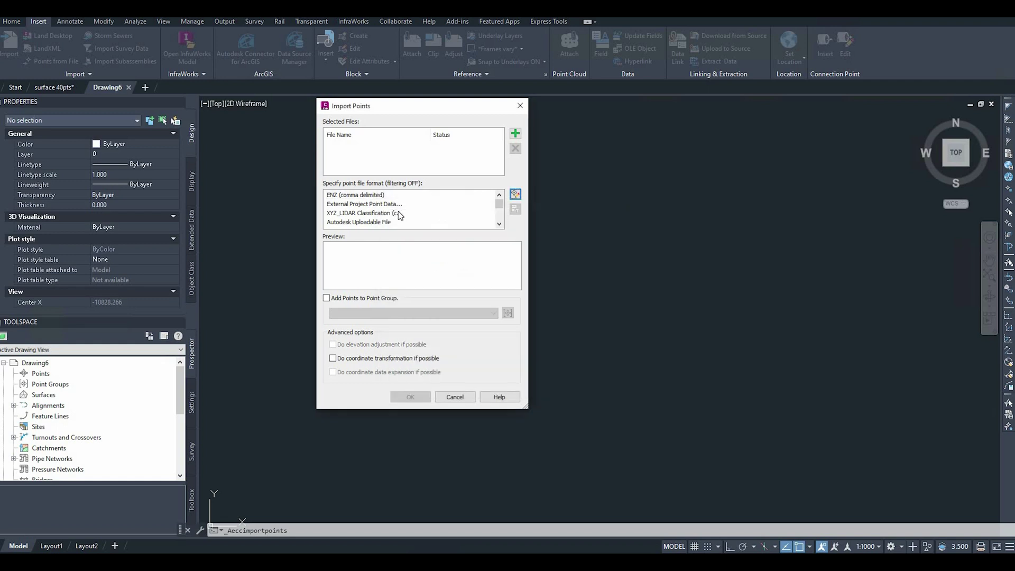
Choose ENZD as the point file format for the import
{"action": "scroll", "coordinate": [400, 214], "scroll_direction": "down", "scroll_amount": 5}
{"action": "scroll", "coordinate": [377, 203], "scroll_direction": "up", "scroll_amount": 5}
{"action": "scroll", "coordinate": [386, 217], "scroll_direction": "down", "scroll_amount": 4}
{"action": "scroll", "coordinate": [372, 215], "scroll_direction": "down", "scroll_amount": 3}
{"action": "scroll", "coordinate": [355, 215], "scroll_direction": "up", "scroll_amount": 1}
{"action": "left_click", "coordinate": [401, 213]}
Add the Survey points CSV file from the Desktop as the import source and review its coordinate preview
{"action": "left_click", "coordinate": [514, 139]}
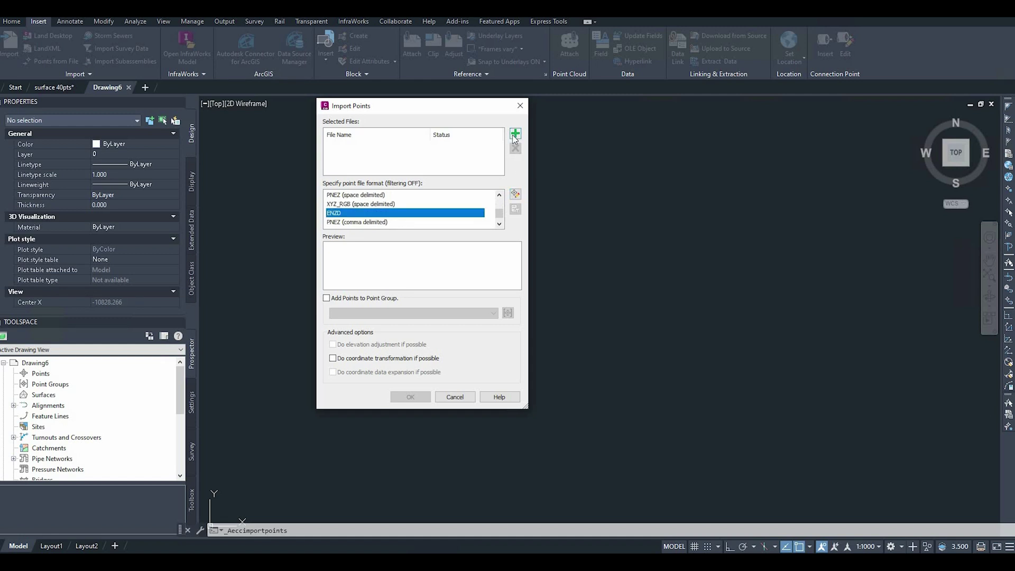
{"action": "left_click", "coordinate": [516, 135]}
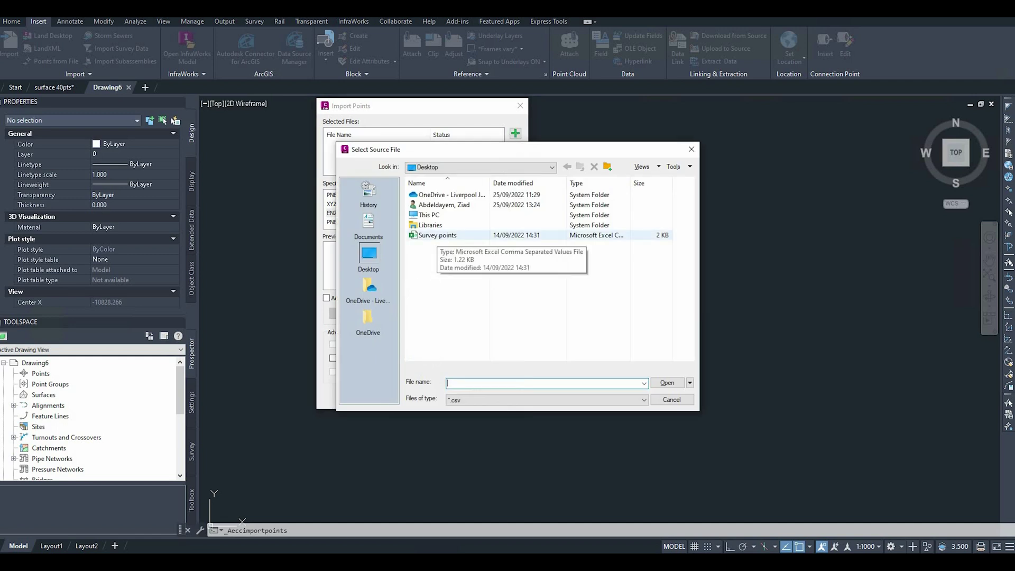
{"action": "double_click", "coordinate": [438, 236]}
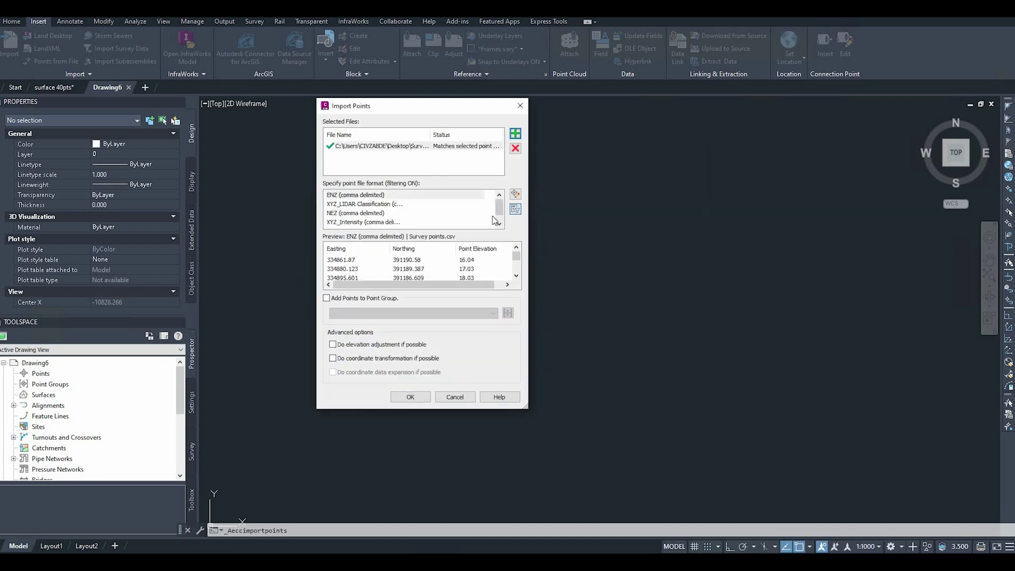
{"action": "scroll", "coordinate": [377, 265], "scroll_direction": "down", "scroll_amount": 3}
{"action": "scroll", "coordinate": [376, 265], "scroll_direction": "down", "scroll_amount": 5}
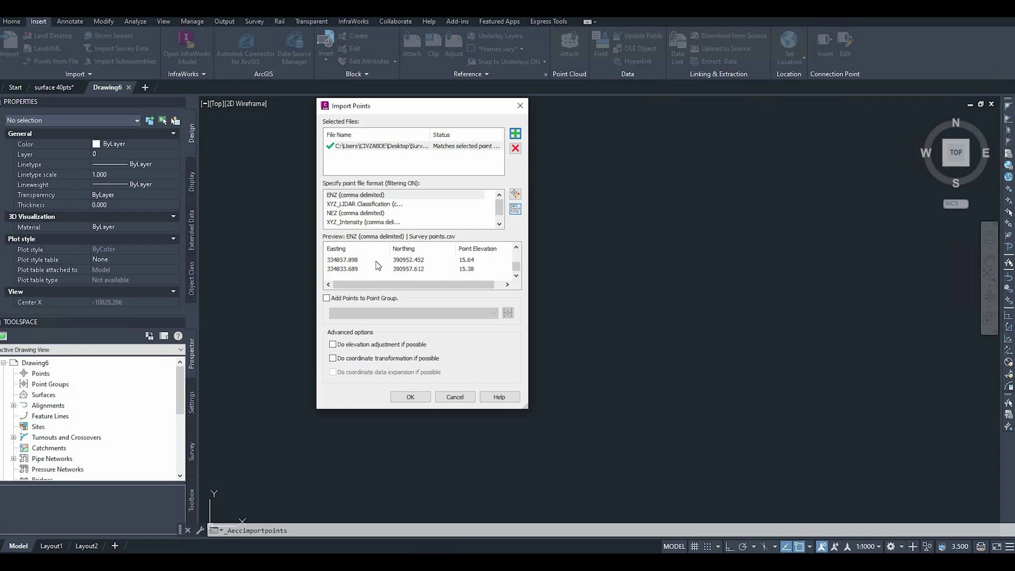
{"action": "scroll", "coordinate": [379, 261], "scroll_direction": "up", "scroll_amount": 8}
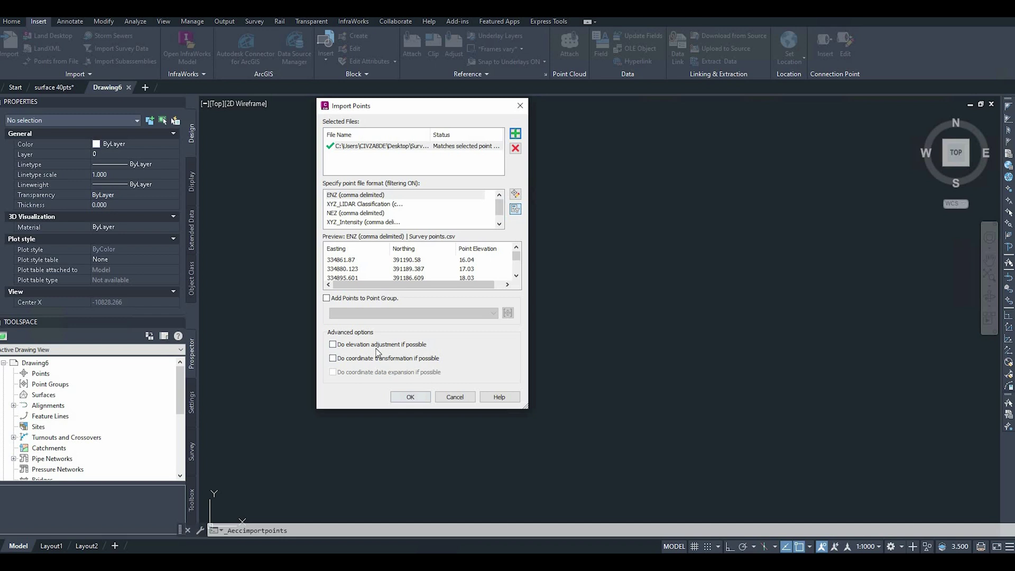
Assign the imported points to a new point group named MYSURFACE
{"action": "left_click", "coordinate": [327, 299]}
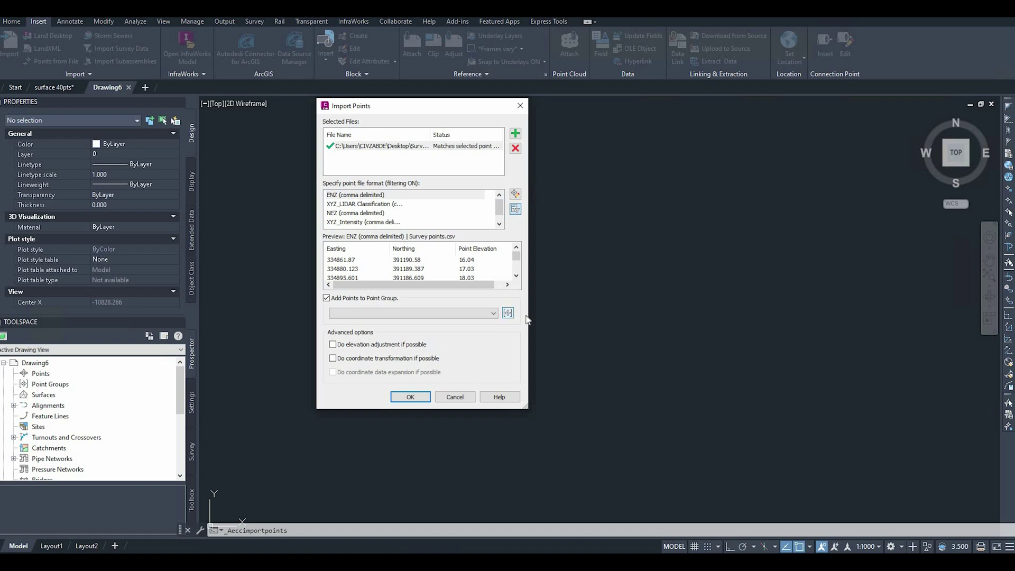
{"action": "left_click", "coordinate": [508, 315]}
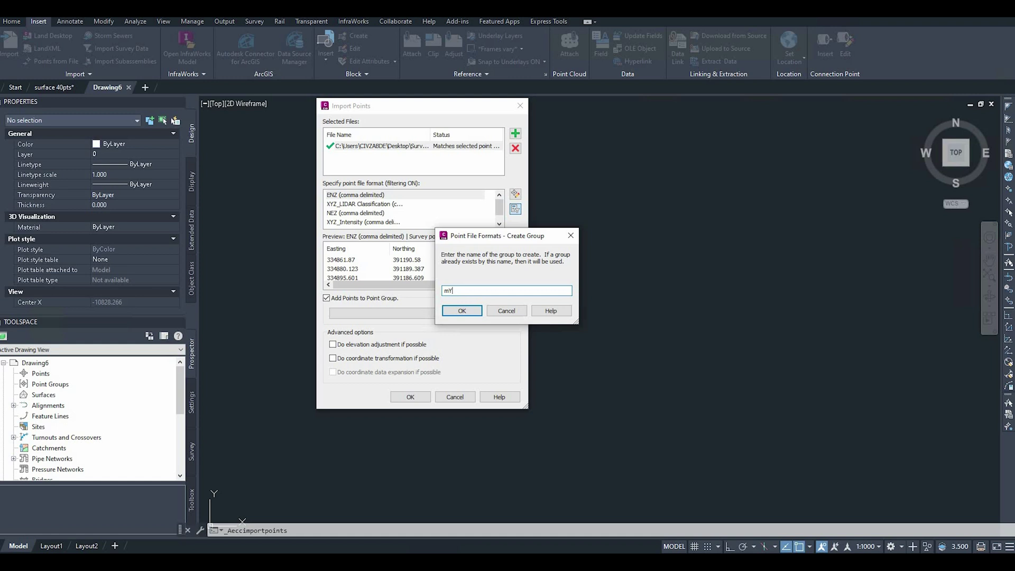
{"action": "type", "text": "RFACE"}
{"action": "type", "text": "M"}
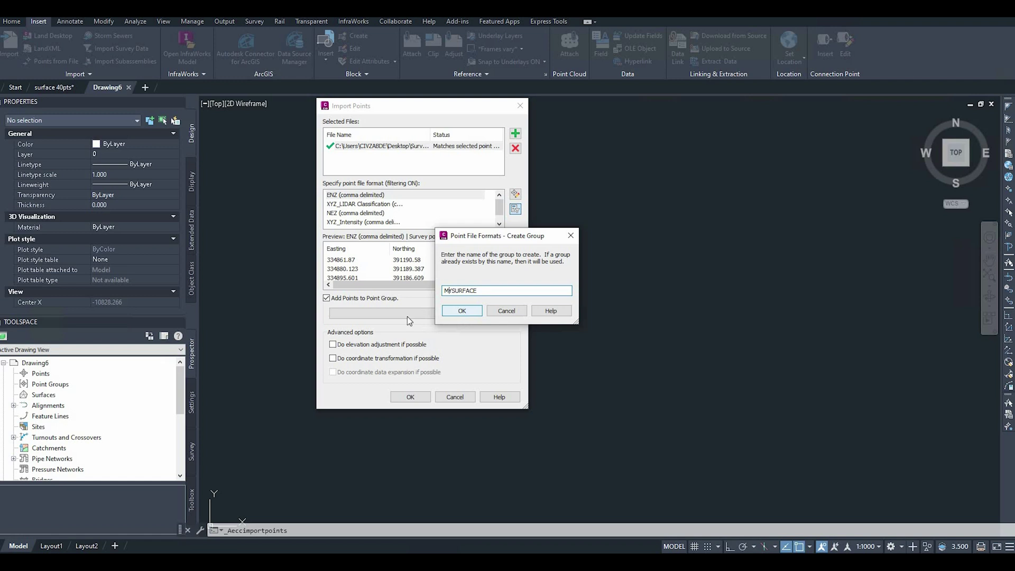
{"action": "left_click", "coordinate": [466, 313]}
Enable elevation adjustment if possible, import the points, and fit them all in the drawing view
{"action": "left_click", "coordinate": [341, 346]}
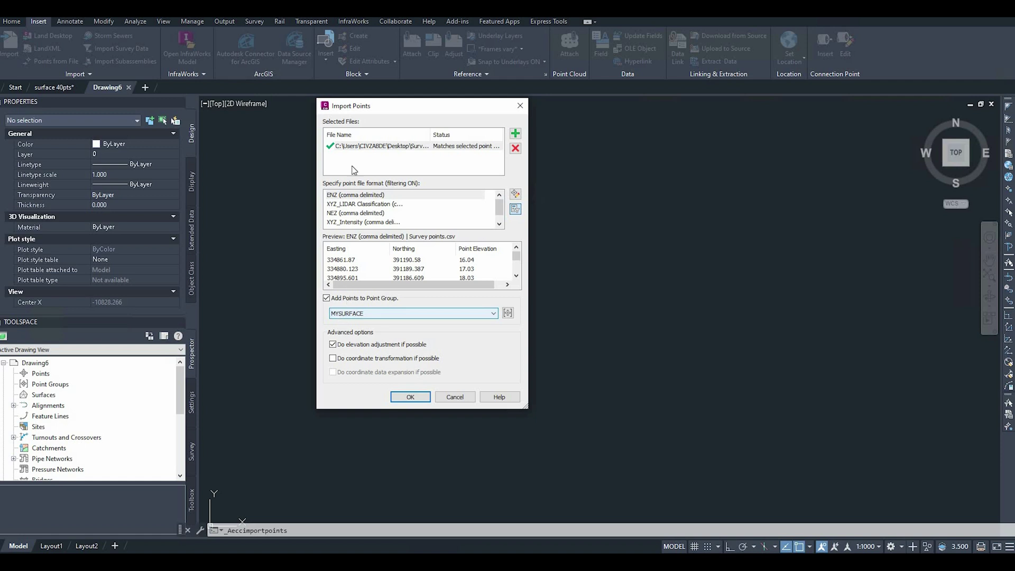
{"action": "left_click", "coordinate": [410, 396]}
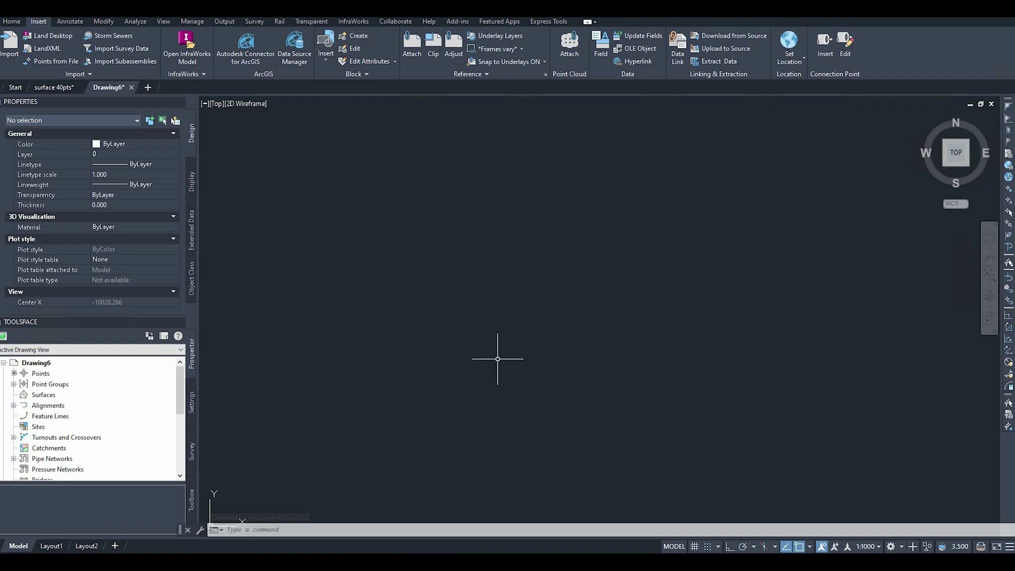
{"action": "middle_click", "coordinate": [530, 172]}
{"action": "middle_click", "coordinate": [530, 173]}
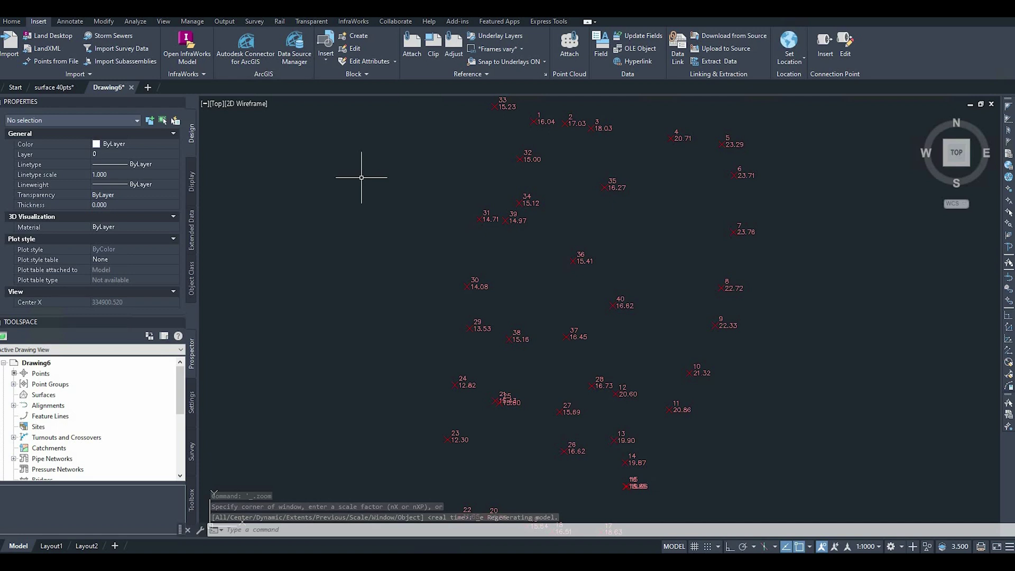
Examine the imported survey points' distribution, point numbers and elevation labels in the drawing
{"action": "scroll", "coordinate": [579, 347], "scroll_direction": "down", "scroll_amount": 2}
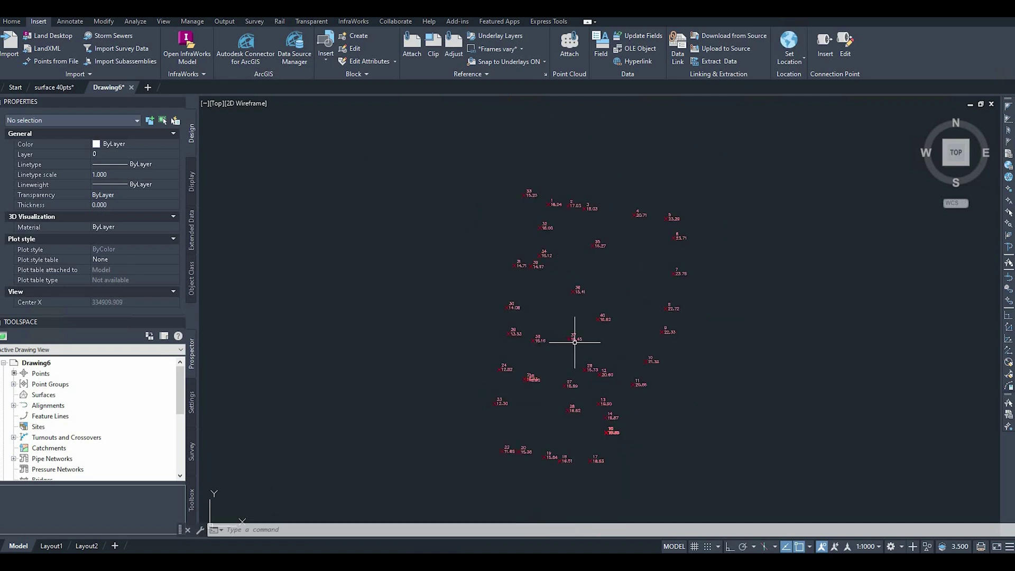
{"action": "scroll", "coordinate": [584, 340], "scroll_direction": "up", "scroll_amount": 2}
{"action": "scroll", "coordinate": [584, 339], "scroll_direction": "down", "scroll_amount": 2}
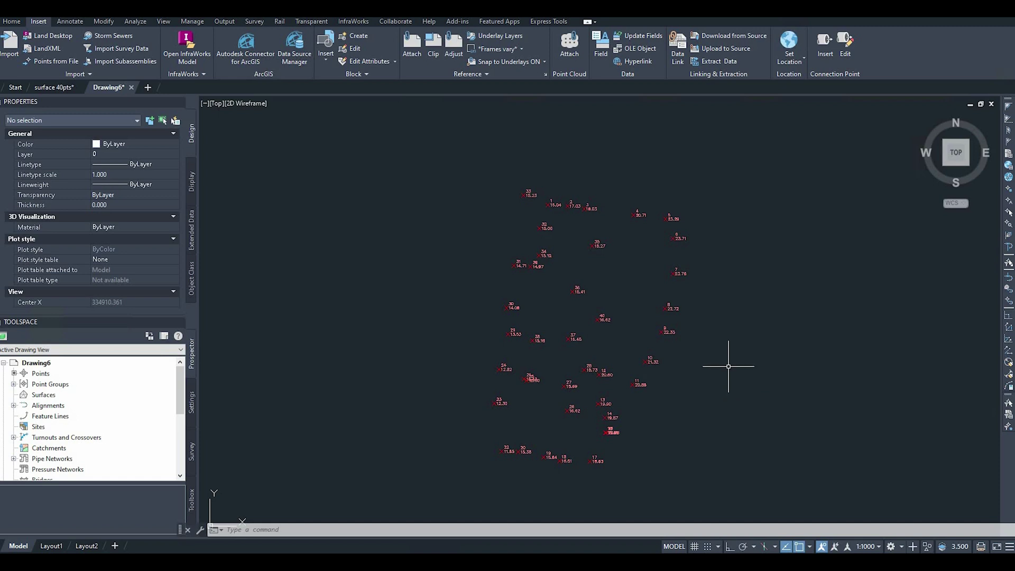
{"action": "scroll", "coordinate": [521, 185], "scroll_direction": "up", "scroll_amount": 6}
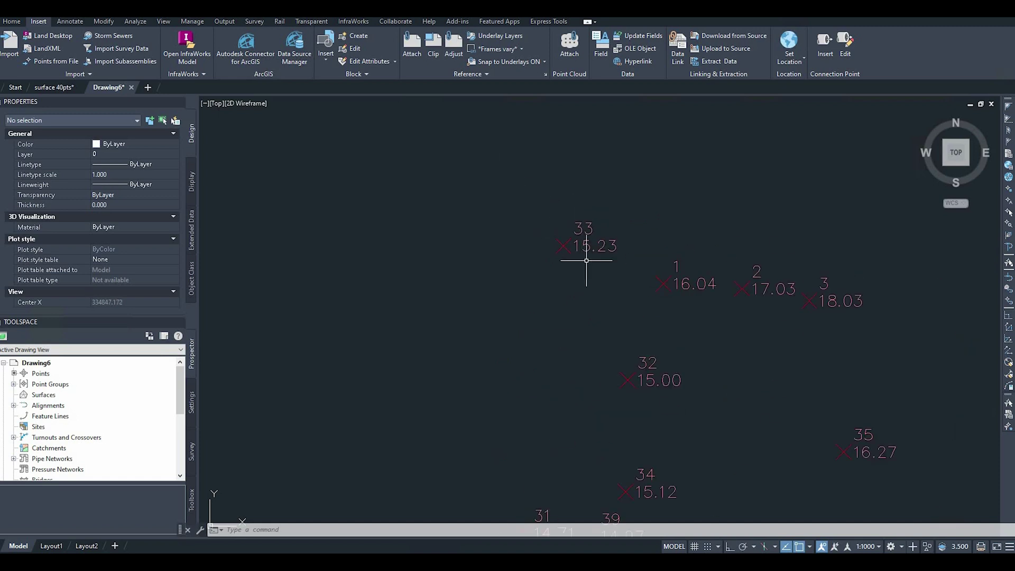
{"action": "scroll", "coordinate": [703, 283], "scroll_direction": "up", "scroll_amount": 6}
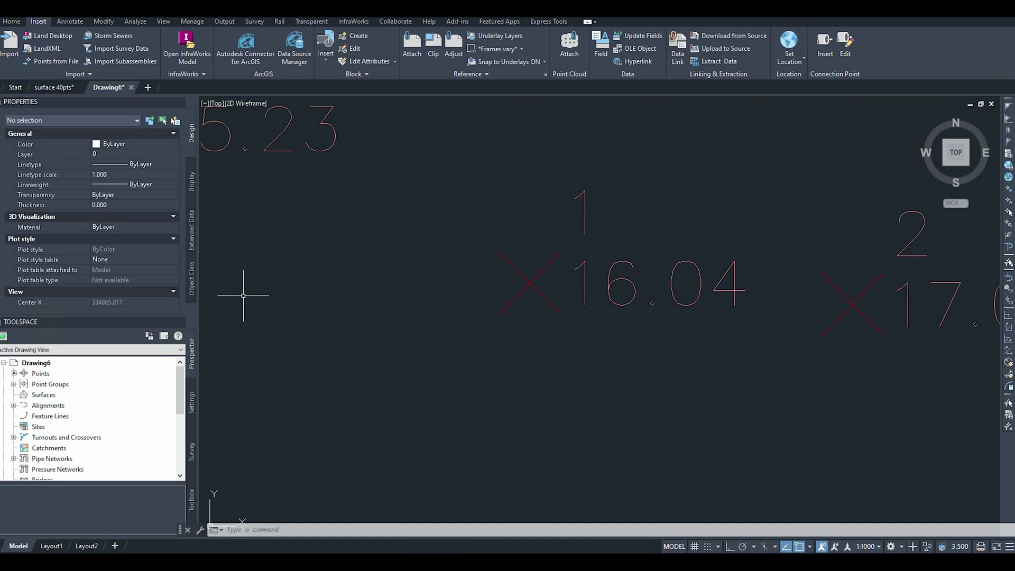
{"action": "scroll", "coordinate": [555, 299], "scroll_direction": "down", "scroll_amount": 3}
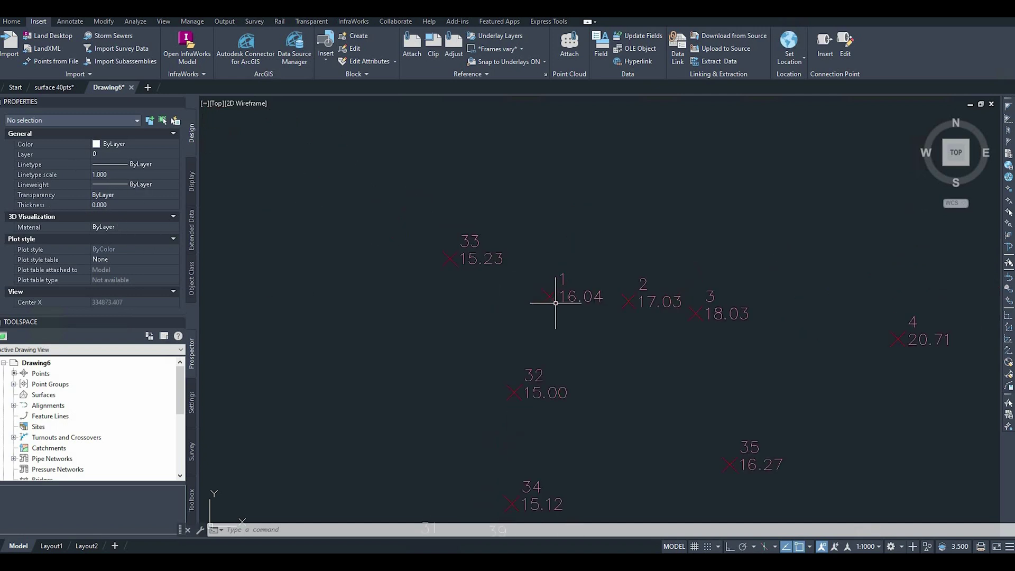
{"action": "scroll", "coordinate": [528, 328], "scroll_direction": "down", "scroll_amount": 2}
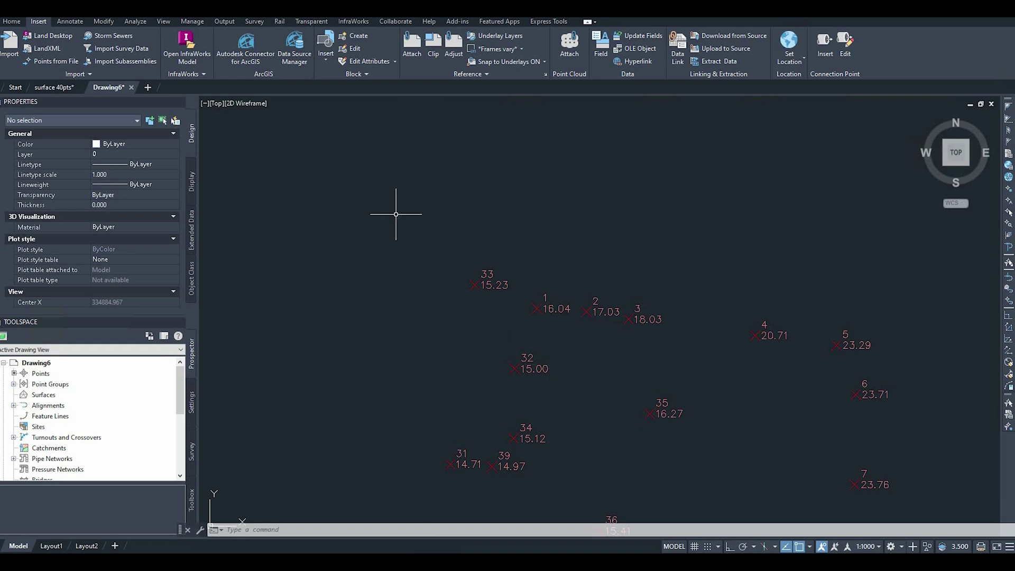
{"action": "scroll", "coordinate": [423, 296], "scroll_direction": "down", "scroll_amount": 3}
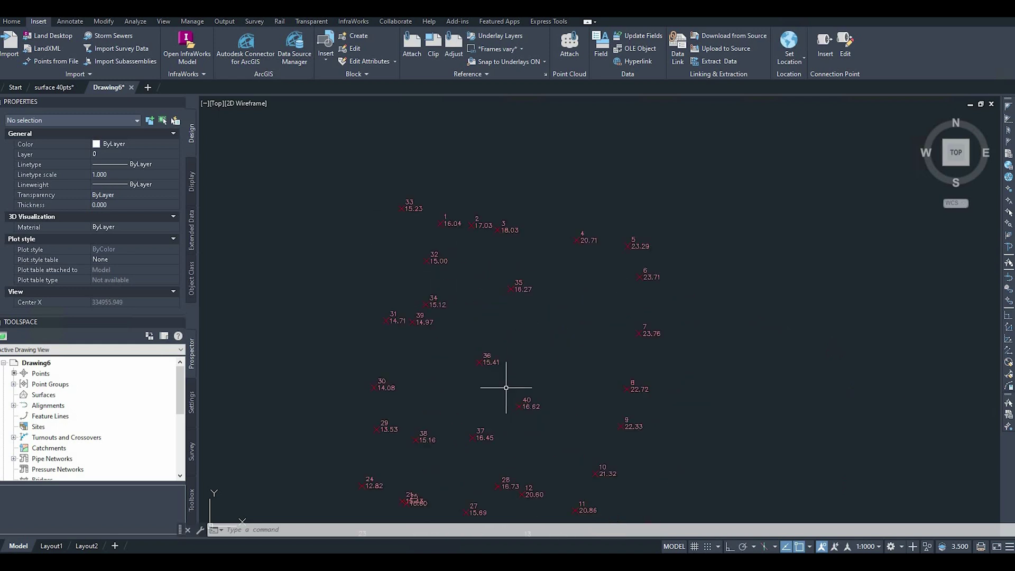
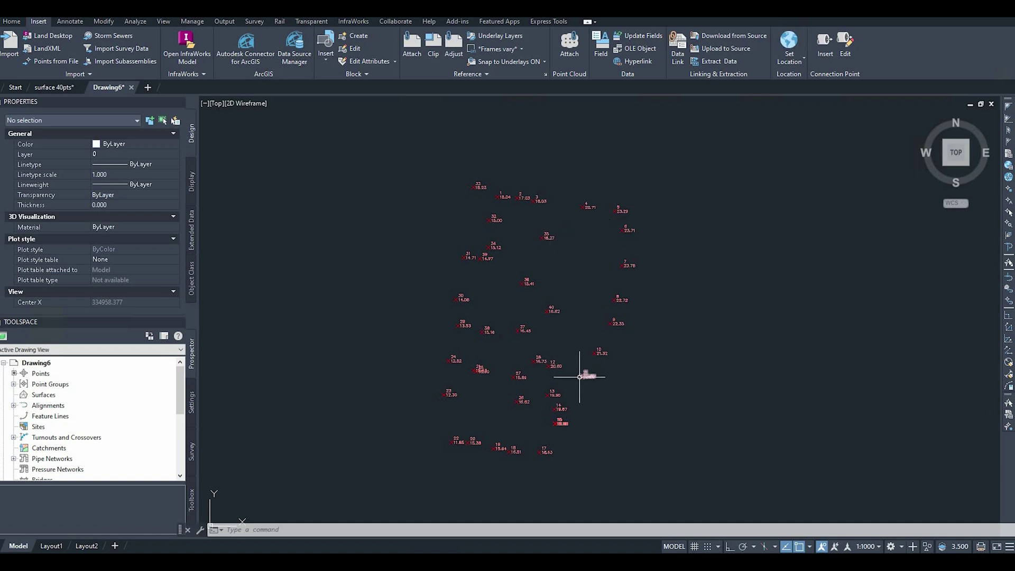
Draw a connected line chain along the eastern edge from survey point 11 through points 10, 9, 8, 7 and 6 to point 5
{"action": "mouse_move", "coordinate": [580, 378]}
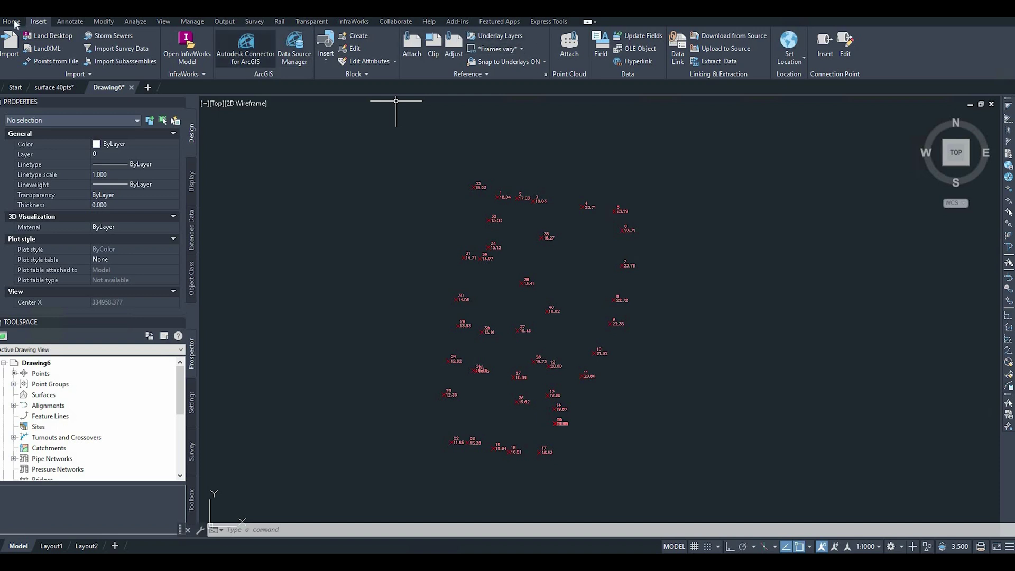
{"action": "left_click", "coordinate": [11, 22]}
{"action": "left_click", "coordinate": [450, 36]}
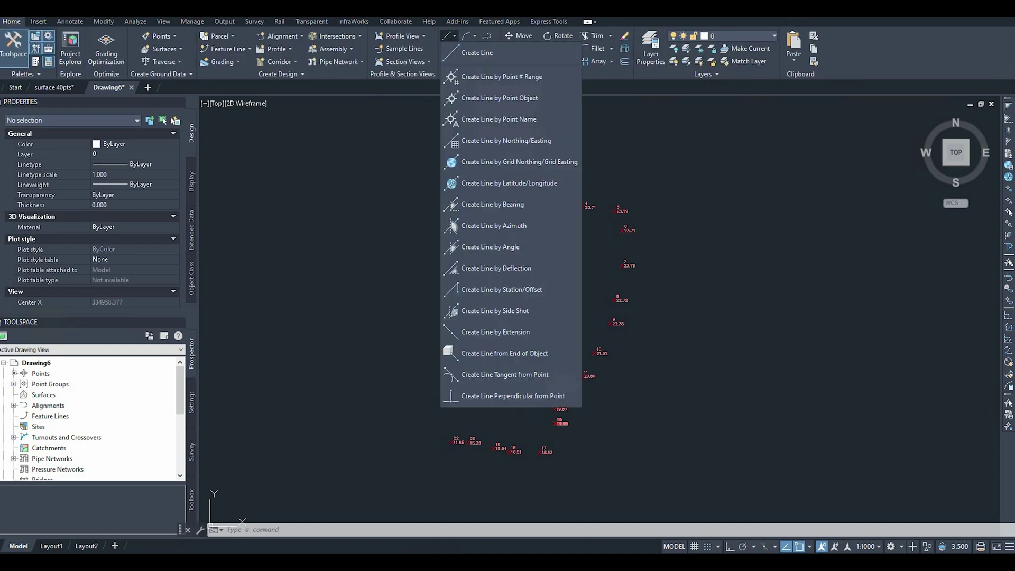
{"action": "left_click", "coordinate": [468, 52]}
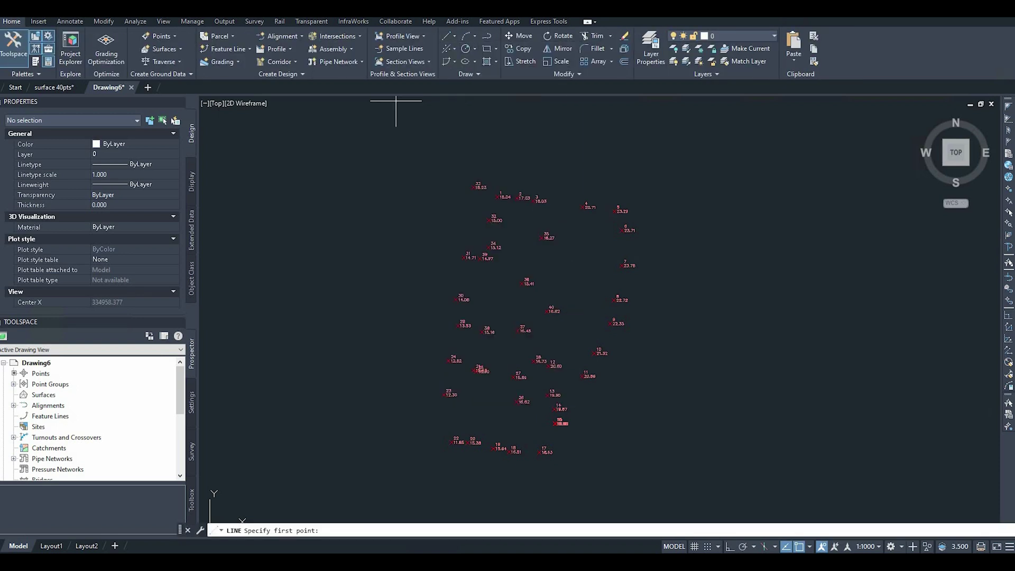
{"action": "left_click", "coordinate": [585, 376]}
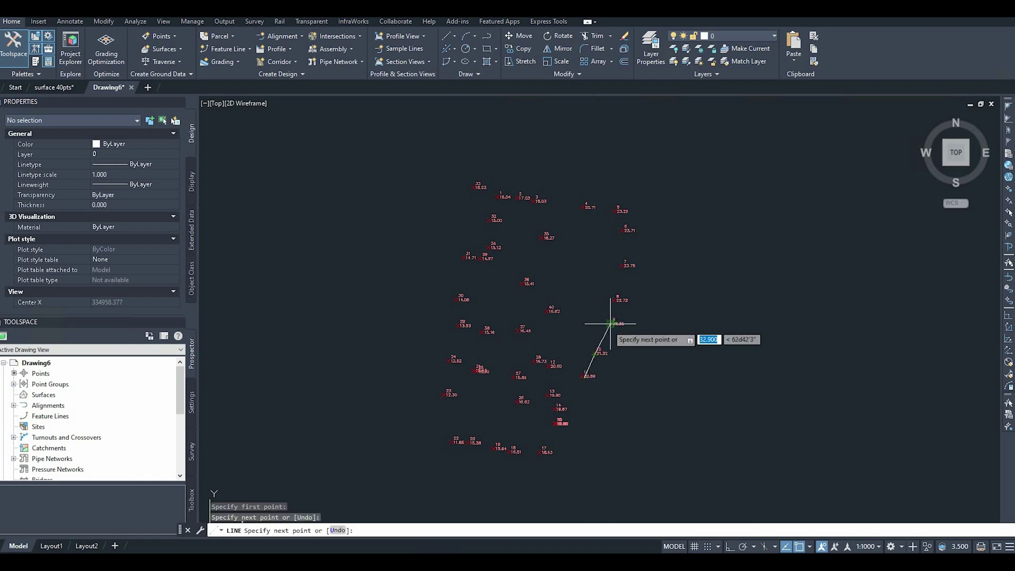
{"action": "left_click", "coordinate": [612, 324]}
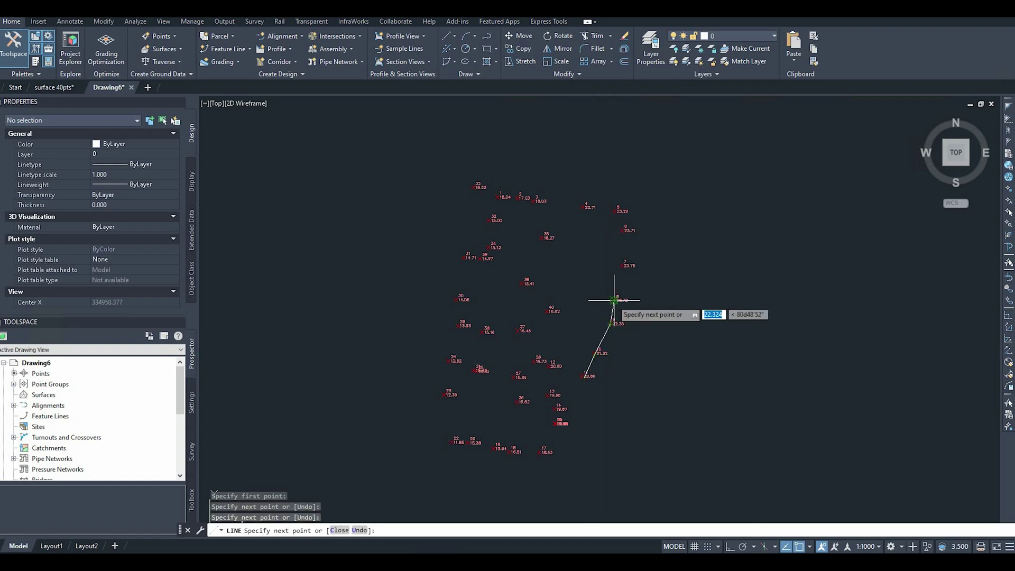
{"action": "left_click", "coordinate": [614, 300]}
{"action": "left_click", "coordinate": [622, 265]}
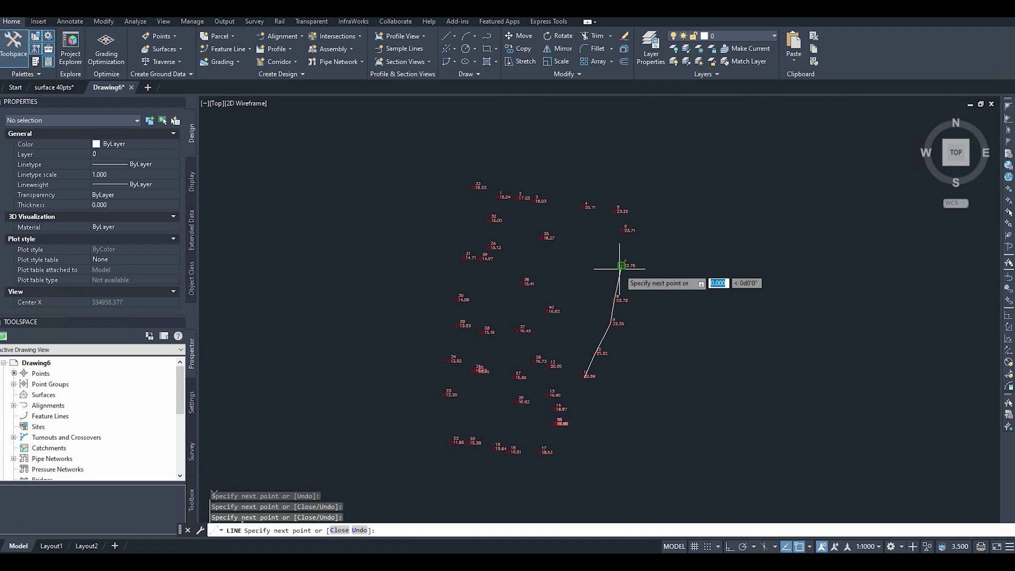
{"action": "left_click", "coordinate": [623, 232]}
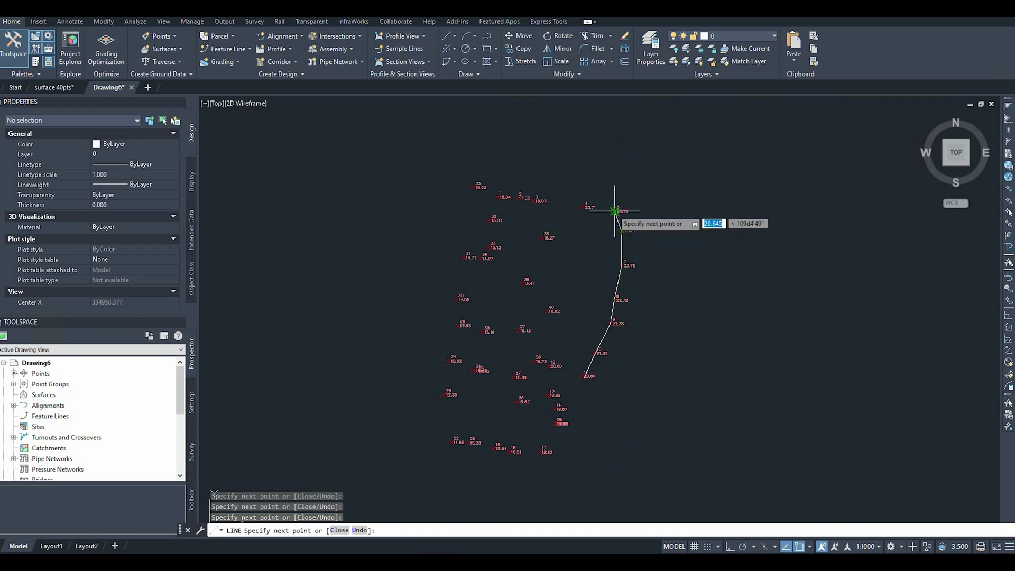
{"action": "left_click", "coordinate": [614, 211]}
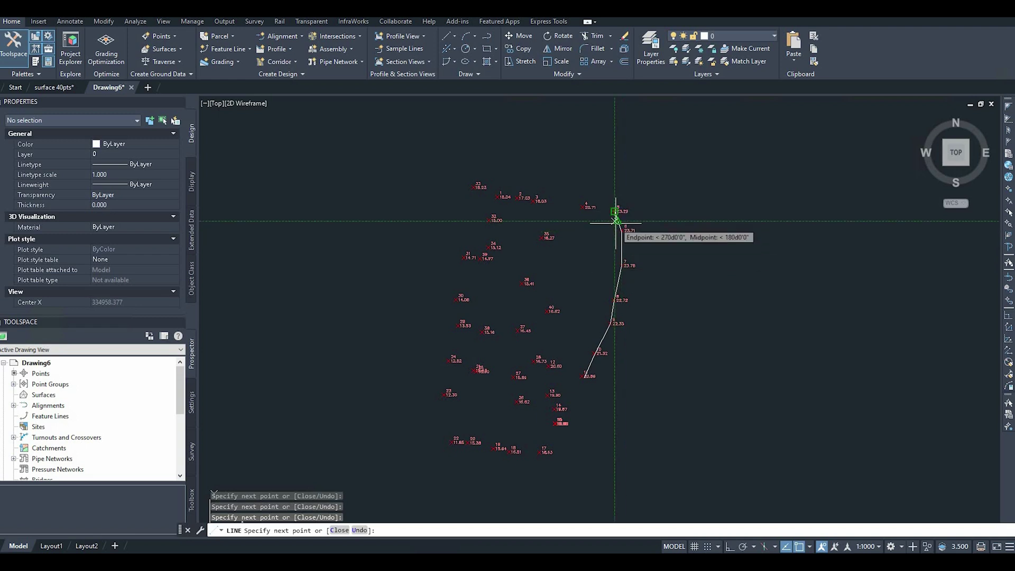
{"action": "key", "text": "Return"}
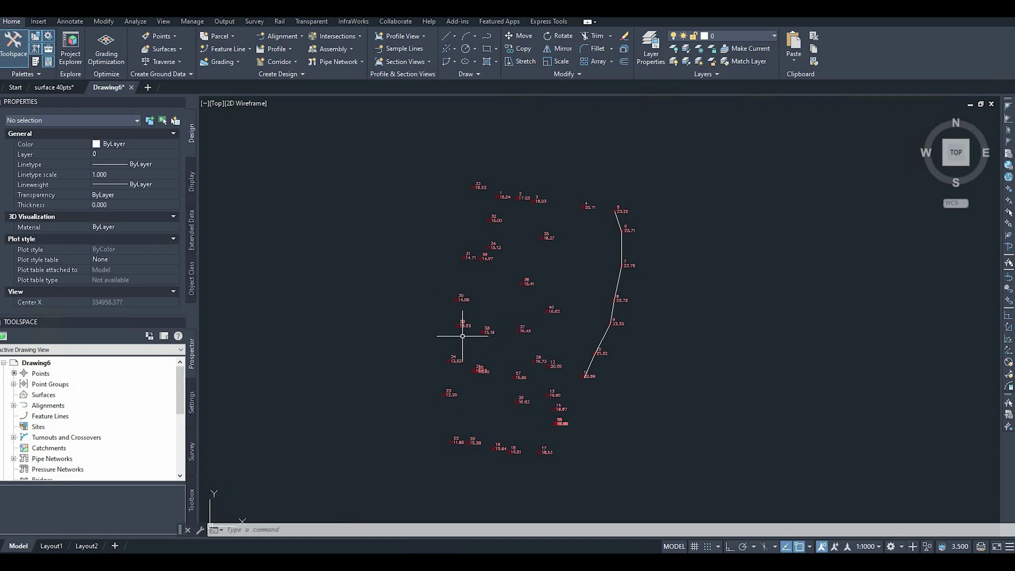
Draw a closed four-sided line outline through survey points 29, 38, 21 and 24, returning to point 29
{"action": "scroll", "coordinate": [457, 324], "scroll_direction": "up", "scroll_amount": 5}
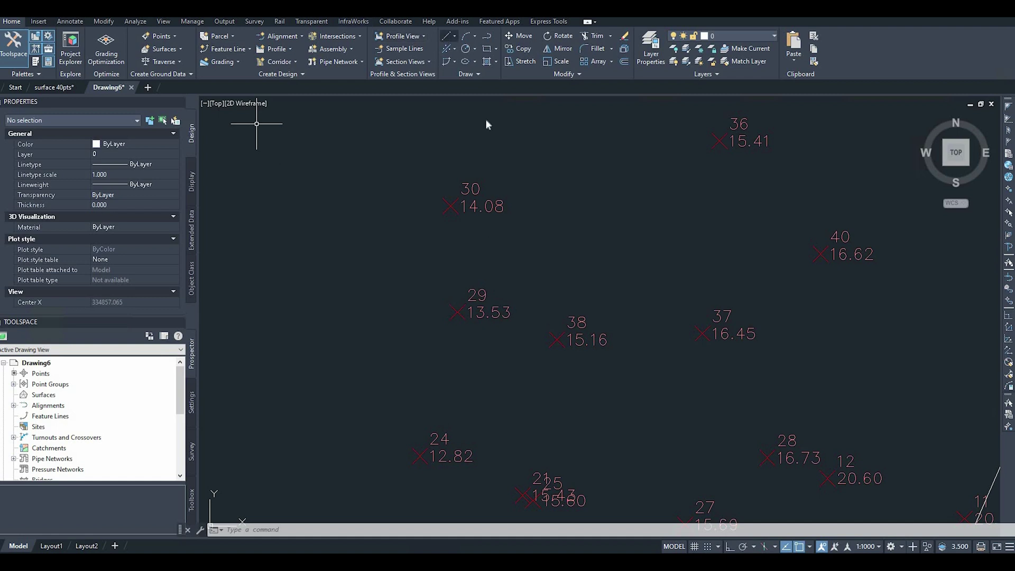
{"action": "left_click", "coordinate": [454, 36]}
{"action": "left_click", "coordinate": [476, 53]}
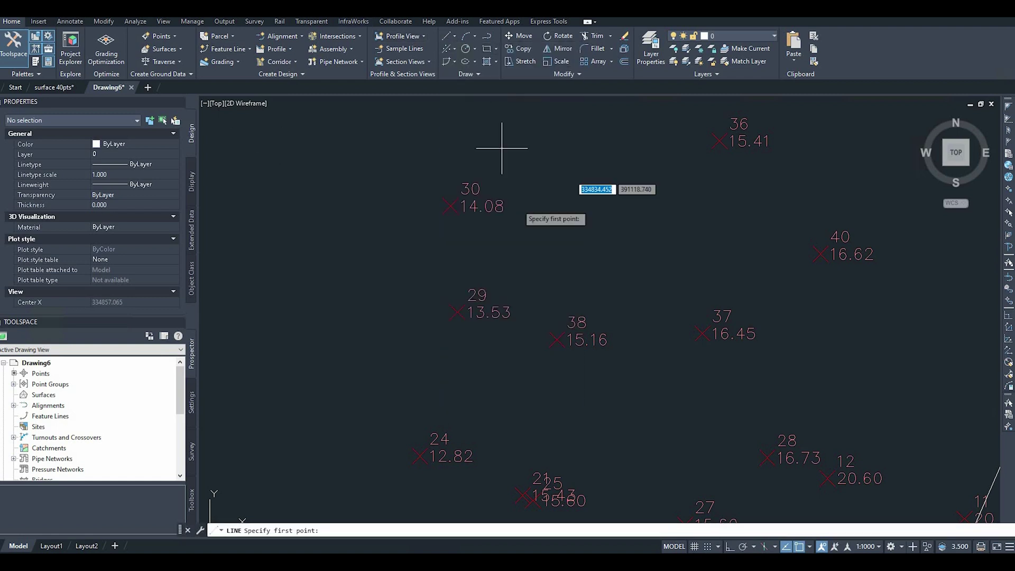
{"action": "left_click", "coordinate": [465, 314]}
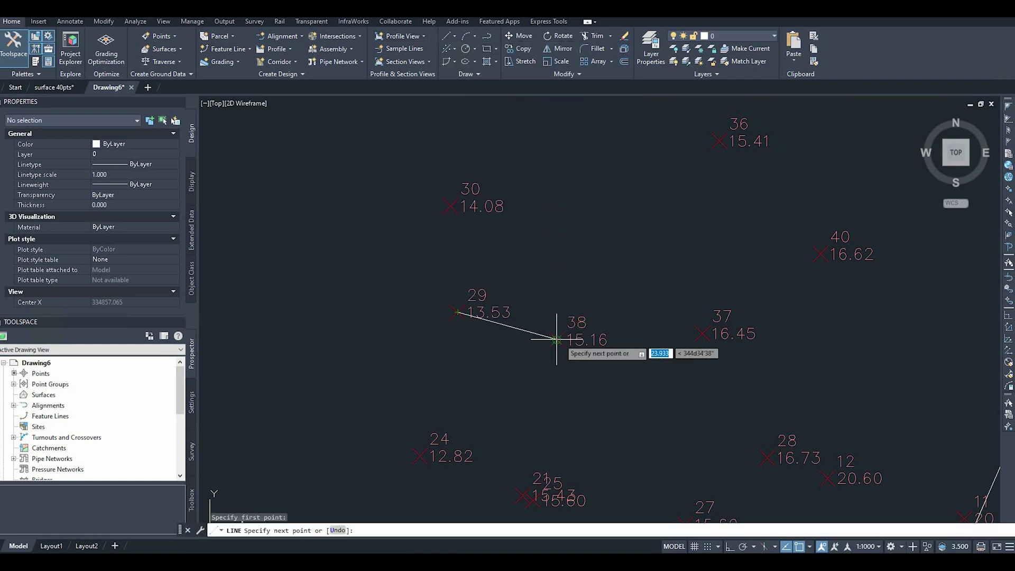
{"action": "left_click", "coordinate": [557, 339]}
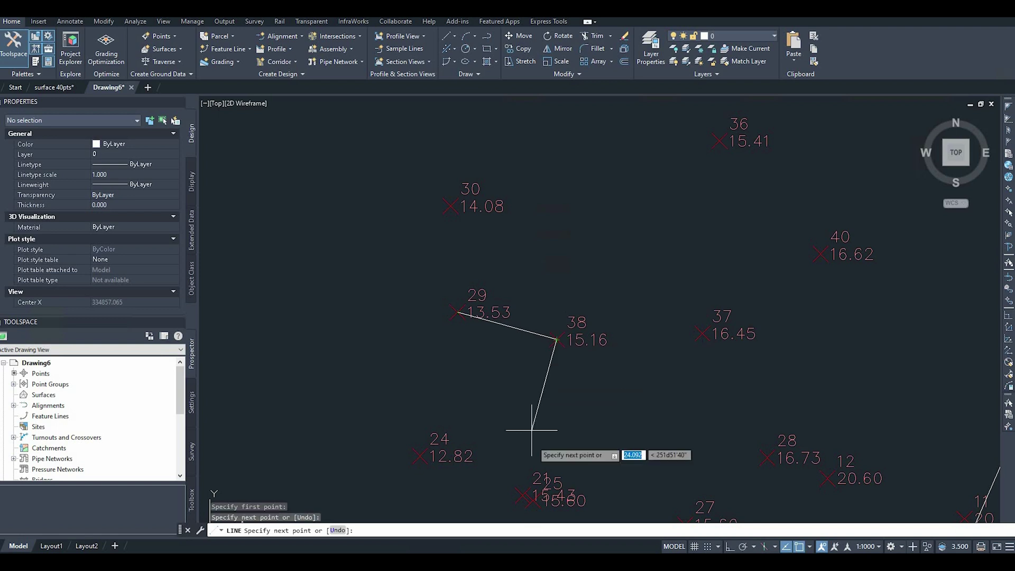
{"action": "left_click", "coordinate": [522, 505]}
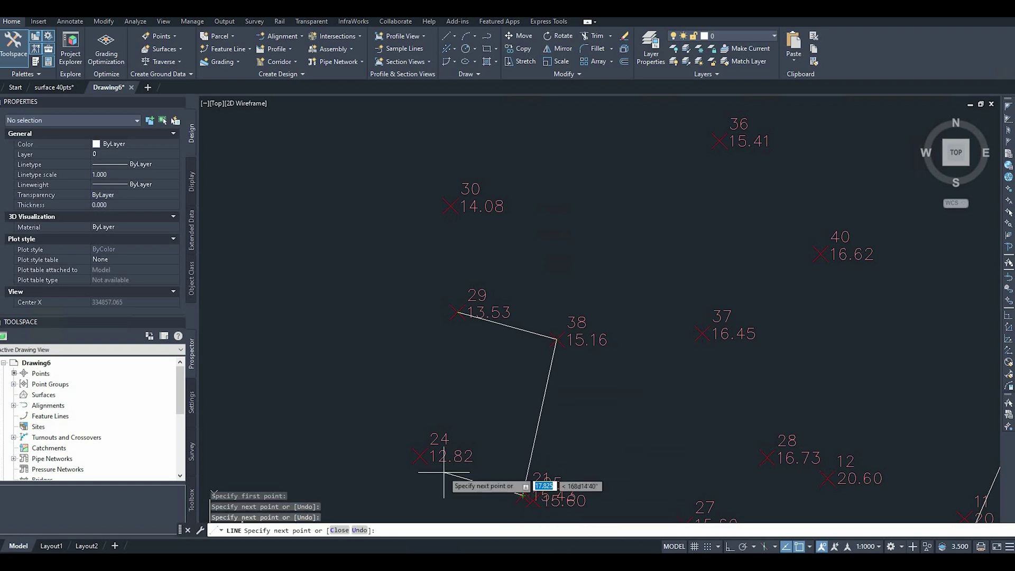
{"action": "left_click", "coordinate": [420, 457]}
{"action": "left_click", "coordinate": [458, 312]}
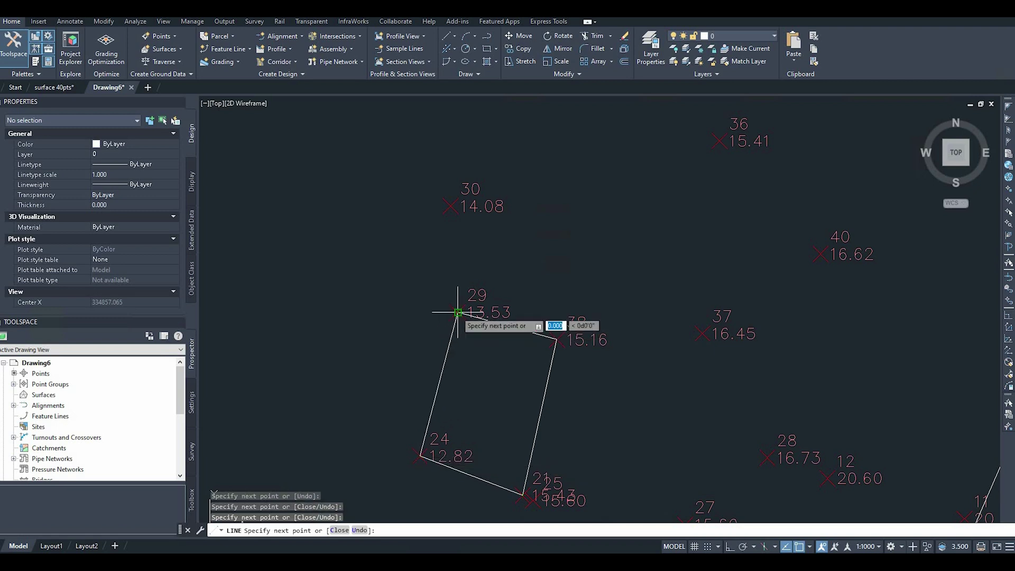
{"action": "key", "text": "Return"}
Undo the four-sided outline and the line chain drawn along the eastern survey points
{"action": "scroll", "coordinate": [518, 318], "scroll_direction": "down", "scroll_amount": 5}
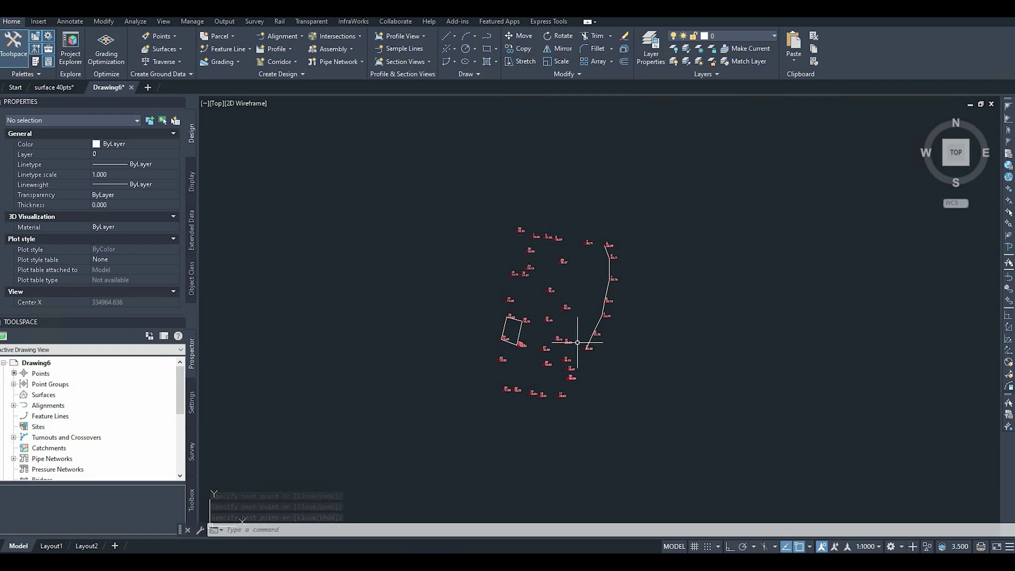
{"action": "scroll", "coordinate": [578, 343], "scroll_direction": "up", "scroll_amount": 2}
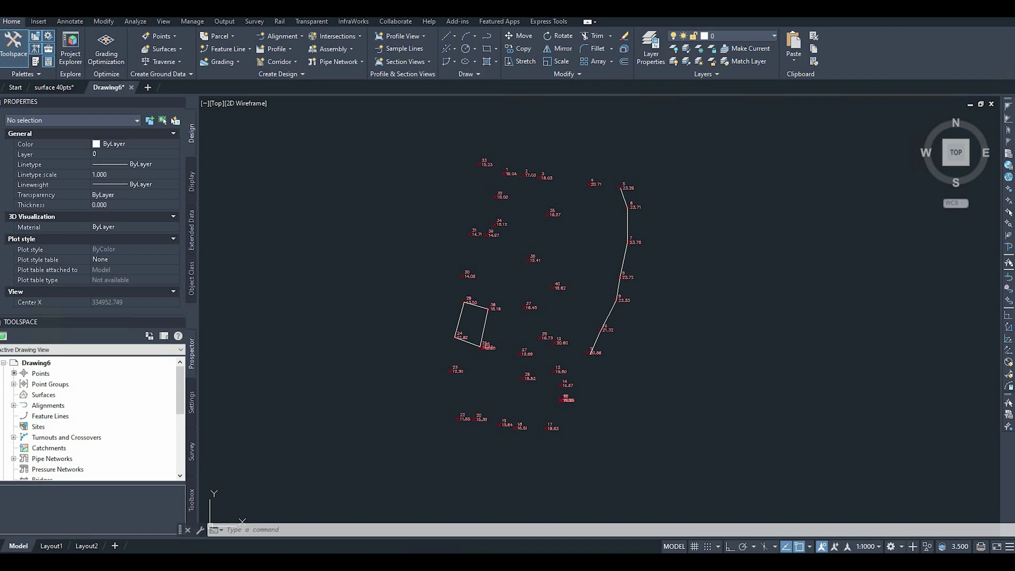
{"action": "key", "text": "ctrl+z"}
{"action": "key", "text": "ctrl+z"}
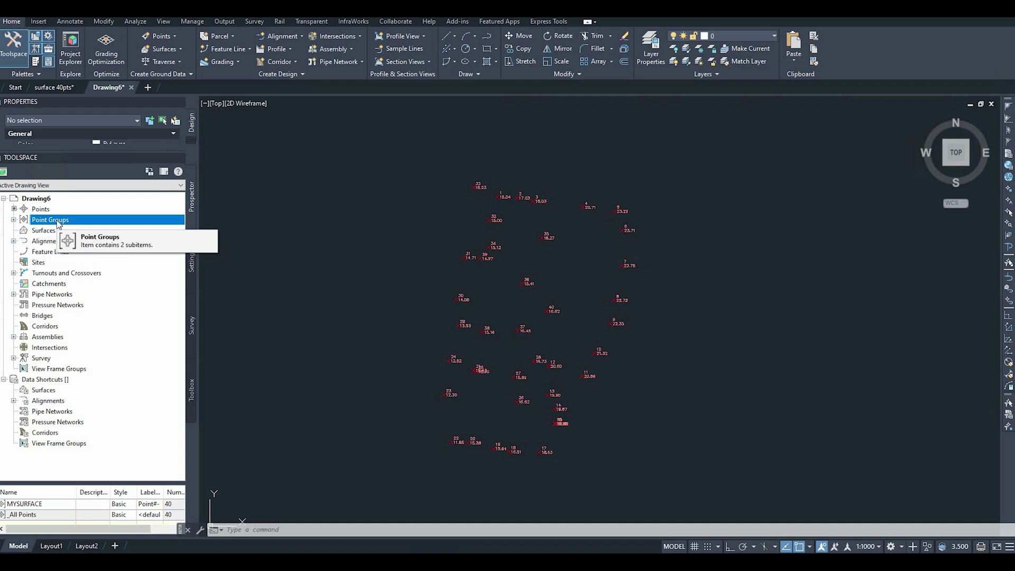
Open the properties of the MYSURFACE point group and select Elevation Only as its point label style
{"action": "left_click", "coordinate": [14, 220]}
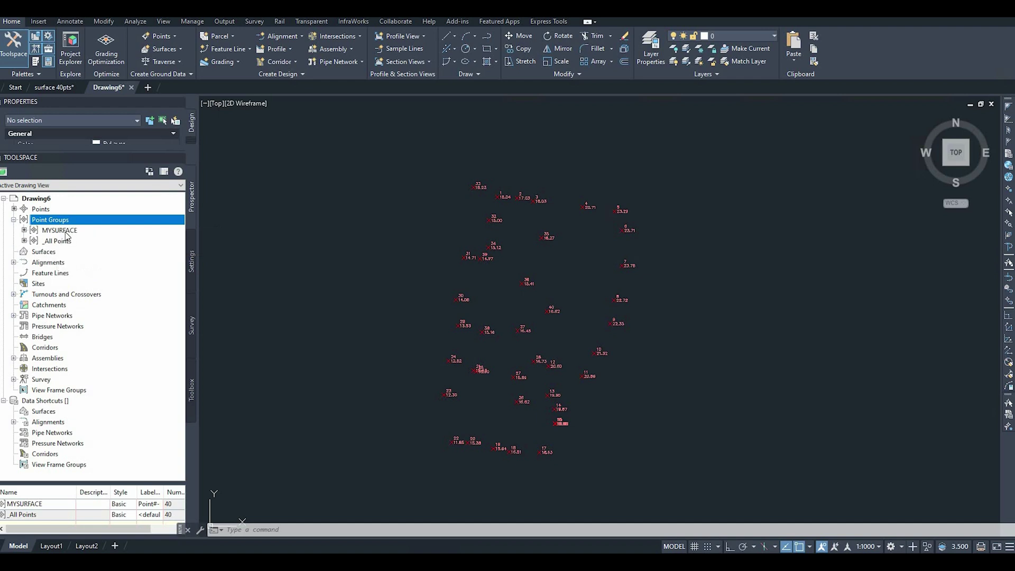
{"action": "left_click", "coordinate": [60, 231]}
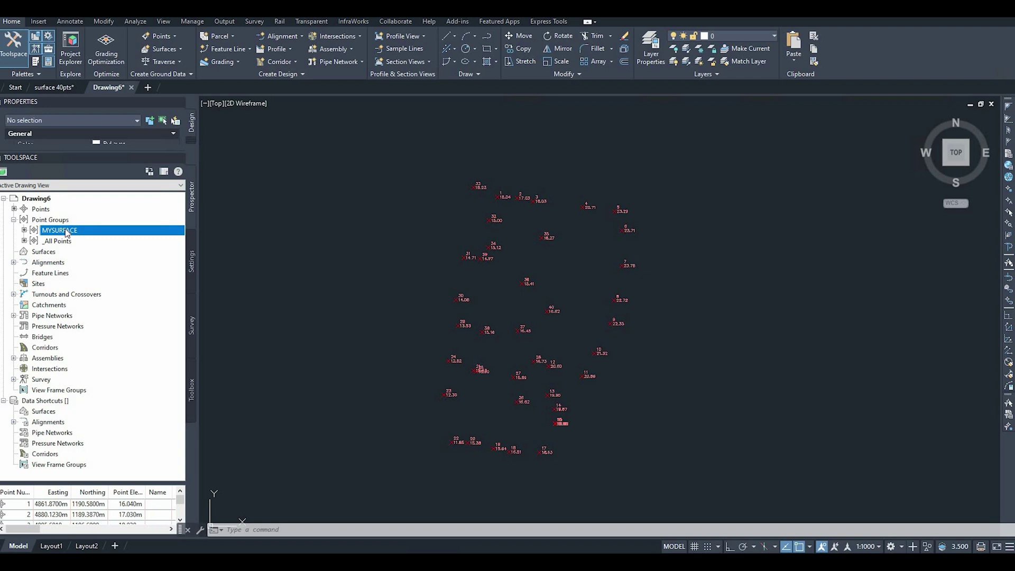
{"action": "right_click", "coordinate": [66, 233]}
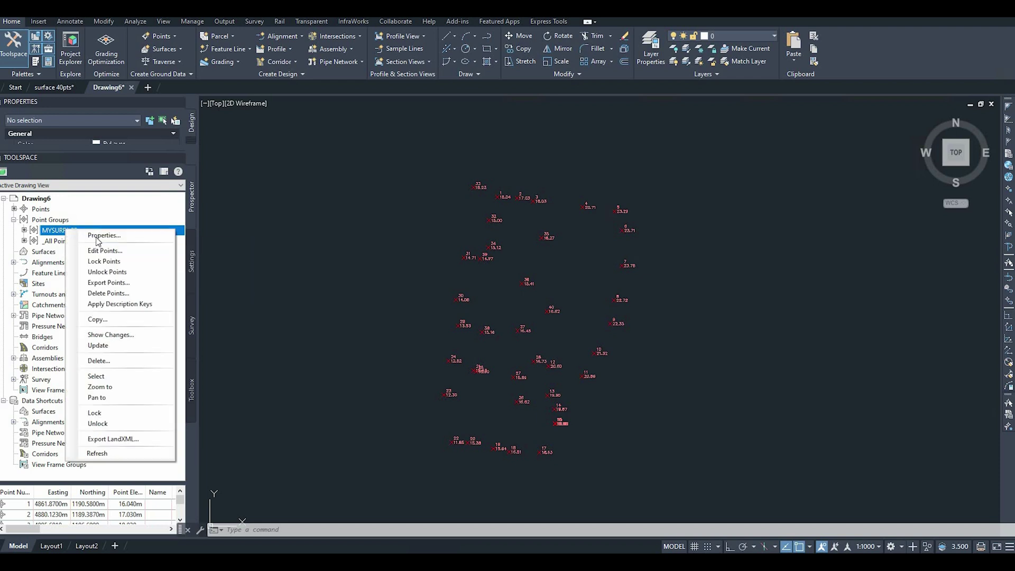
{"action": "left_click", "coordinate": [98, 237]}
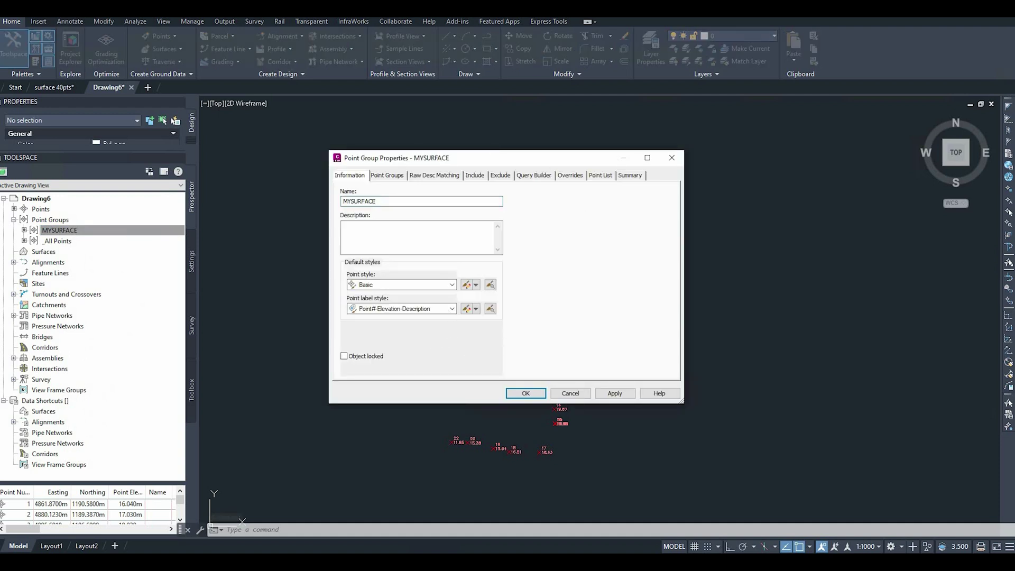
{"action": "left_click", "coordinate": [424, 309]}
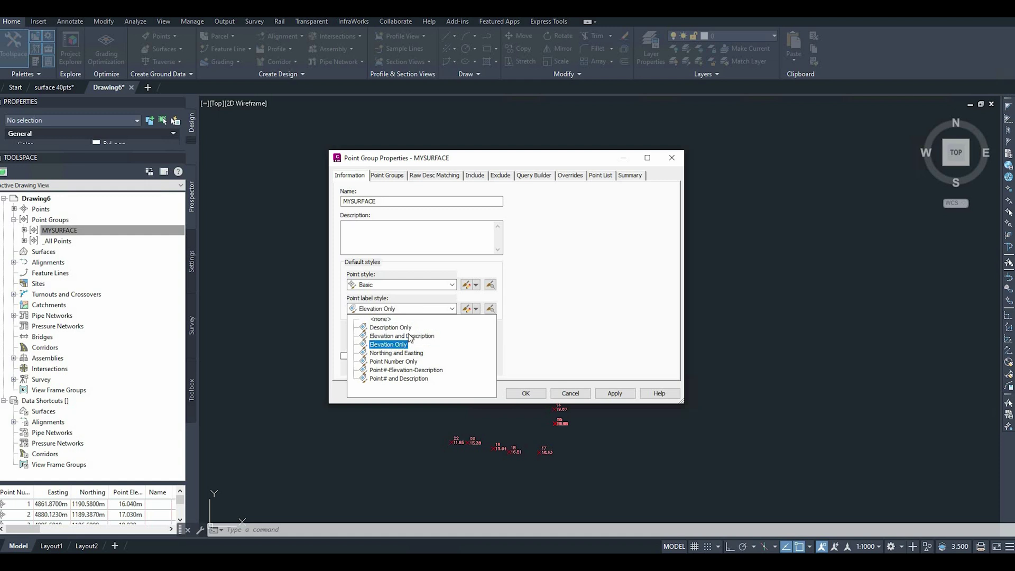
{"action": "left_click", "coordinate": [365, 312]}
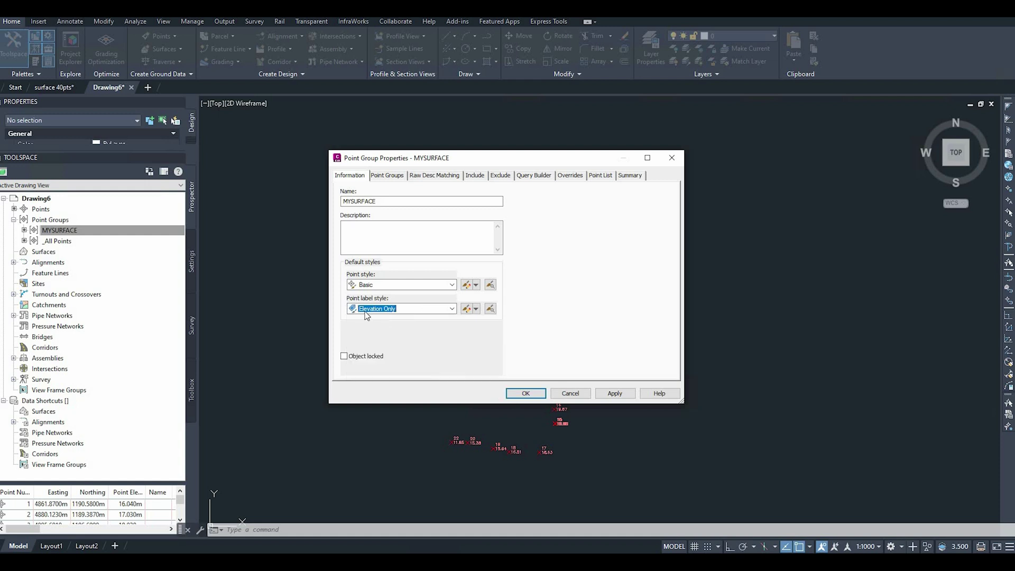
Edit the Elevation Only label style so the Point Elevation component's text height is 2 mm
{"action": "left_click", "coordinate": [467, 309]}
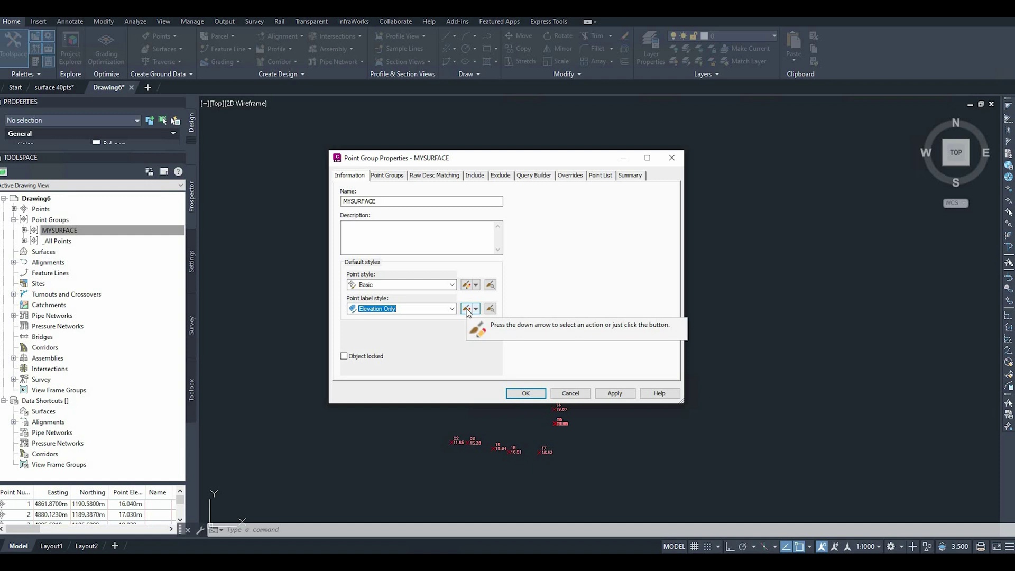
{"action": "left_click", "coordinate": [466, 309]}
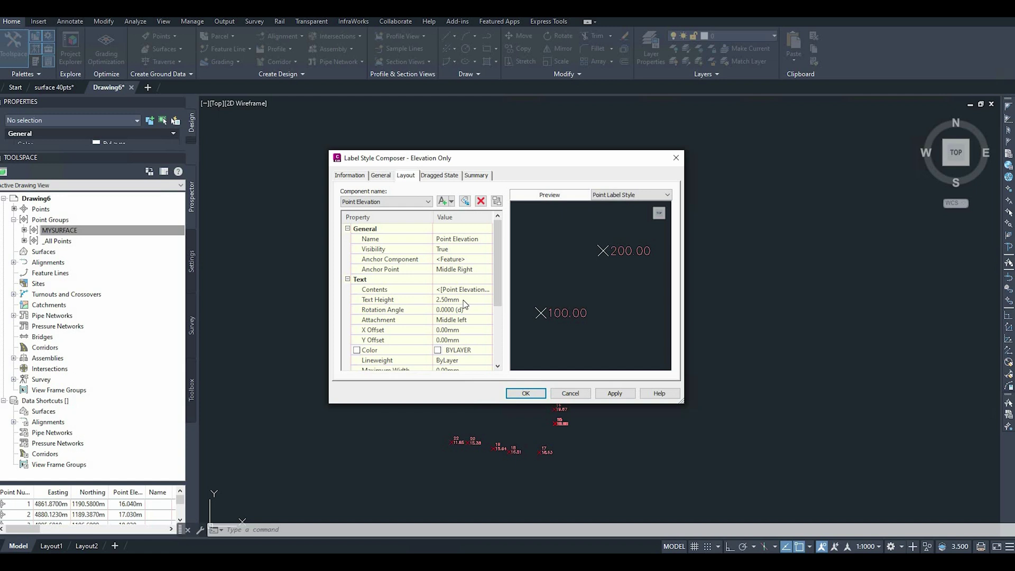
{"action": "left_click", "coordinate": [463, 299]}
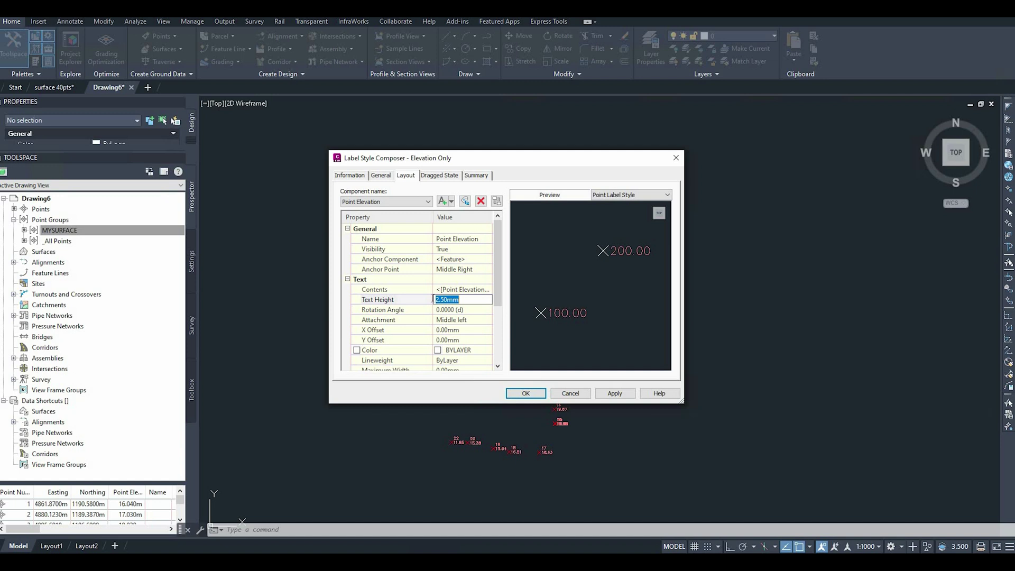
{"action": "type", "text": "2"}
{"action": "left_click", "coordinate": [615, 398]}
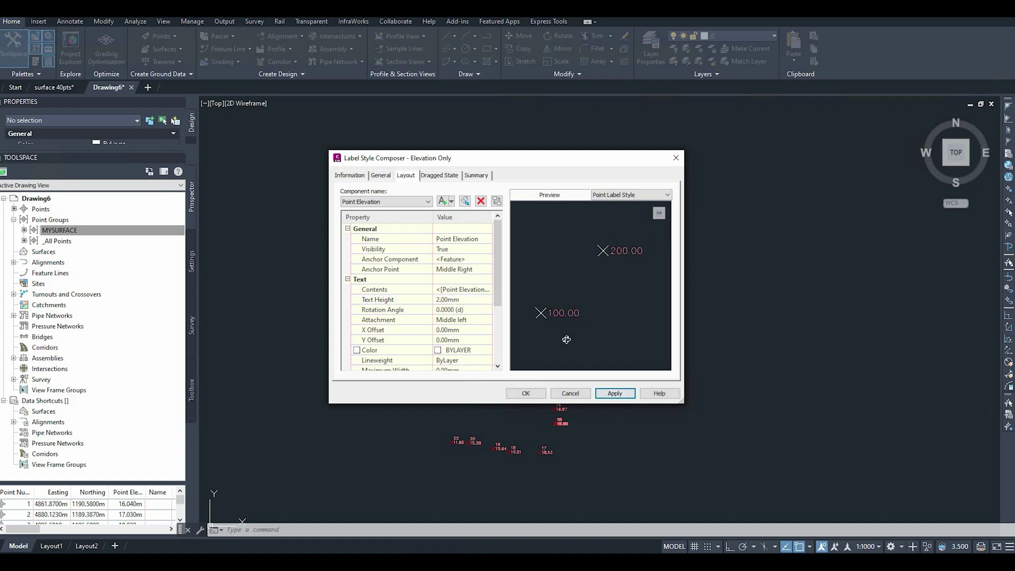
{"action": "left_click", "coordinate": [526, 395]}
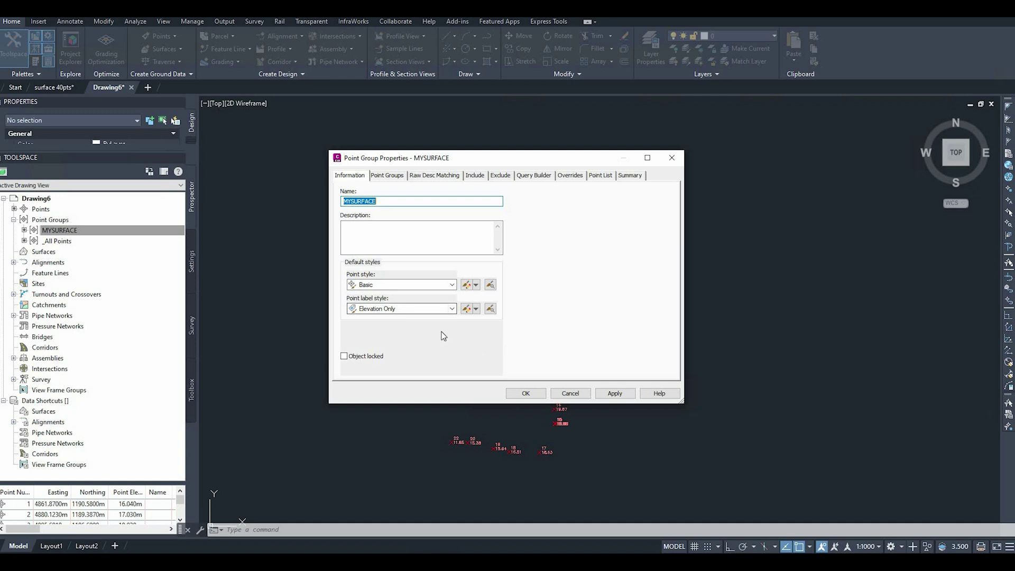
Go through the available point label styles, settle on Elevation Only, and apply it to the MYSURFACE point group
{"action": "left_click", "coordinate": [435, 309]}
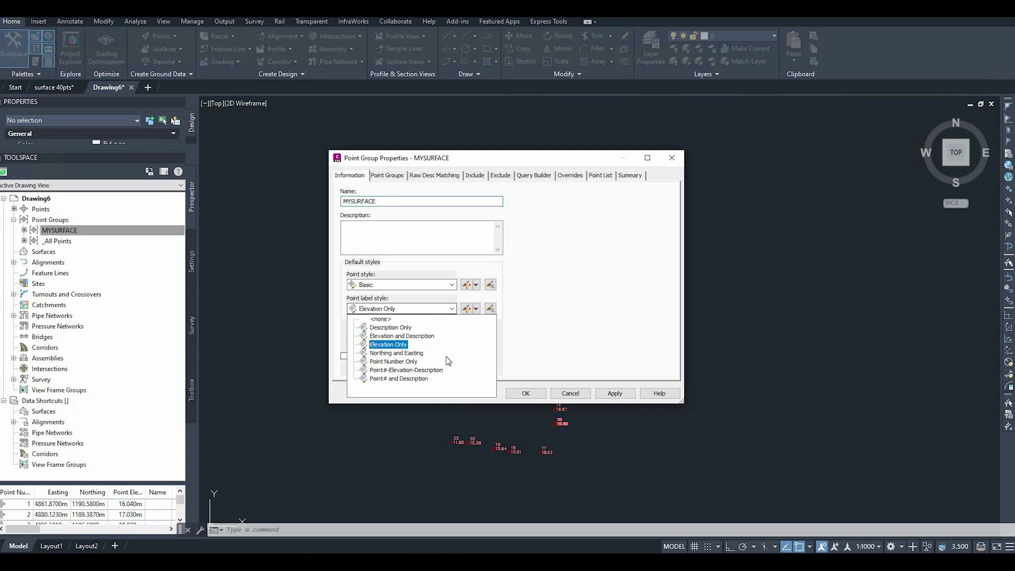
{"action": "key", "text": "Up"}
{"action": "key", "text": "Up"}
{"action": "key", "text": "End"}
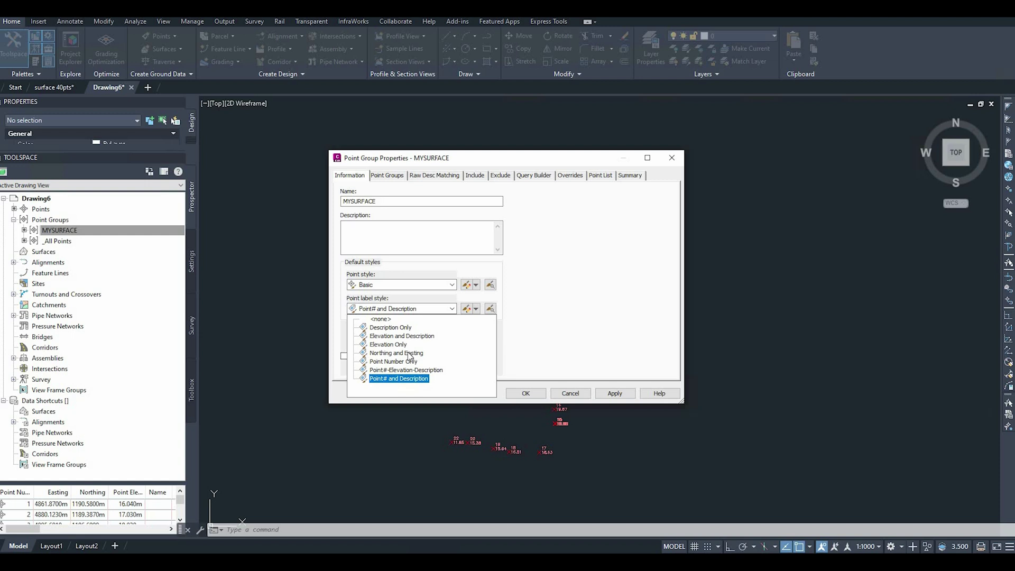
{"action": "key", "text": "Up"}
{"action": "key", "text": "Up"}
{"action": "key", "text": "Up"}
{"action": "key", "text": "Up"}
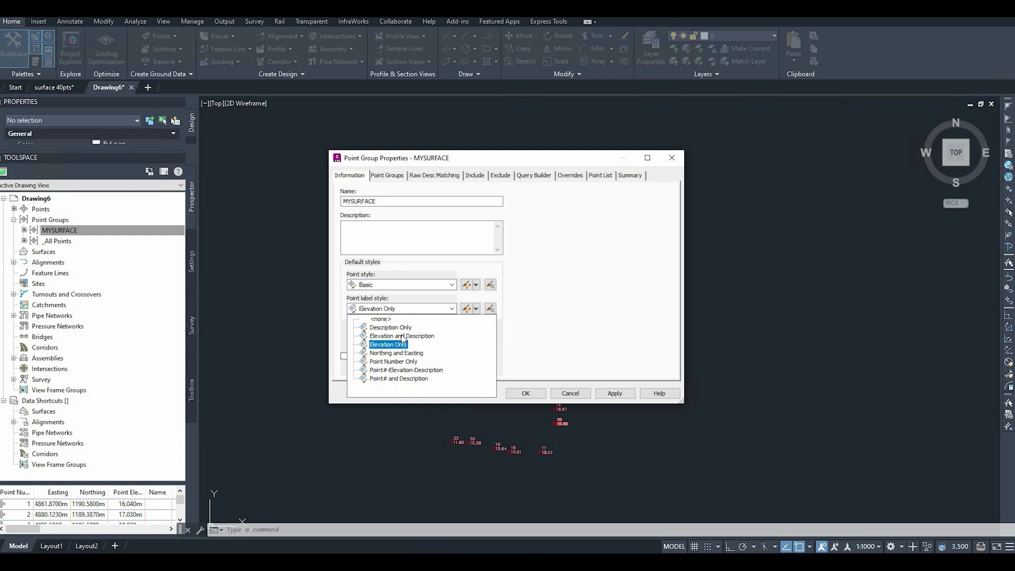
{"action": "key", "text": "Up"}
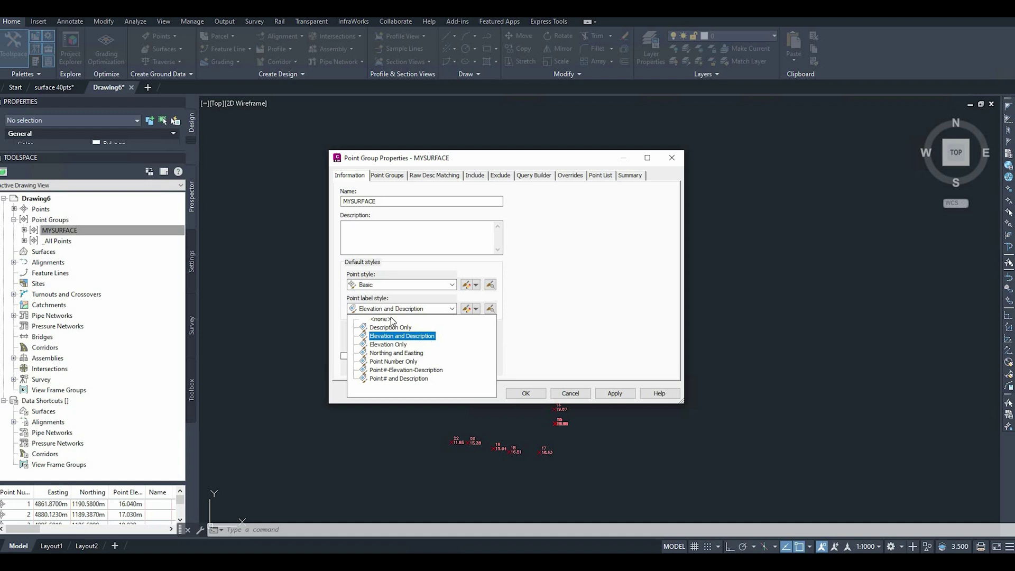
{"action": "key", "text": "Up"}
{"action": "key", "text": "Up"}
{"action": "key", "text": "Down"}
{"action": "key", "text": "Down"}
{"action": "key", "text": "Down"}
{"action": "left_click", "coordinate": [596, 398]}
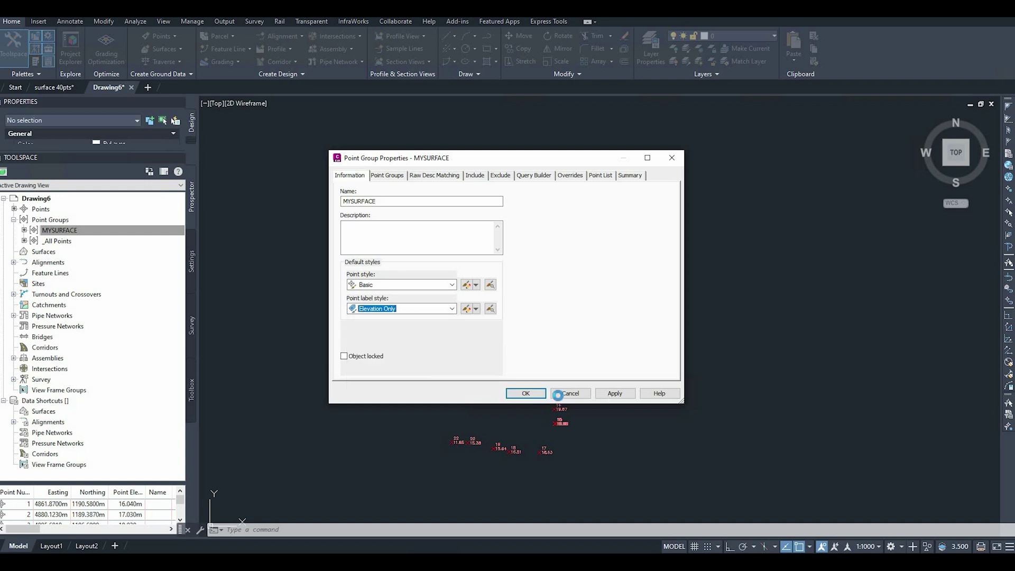
Accept the MYSURFACE point group properties and create a TIN surface with the default name and the Contours 2m and 10m (Background) style
{"action": "left_click", "coordinate": [526, 393]}
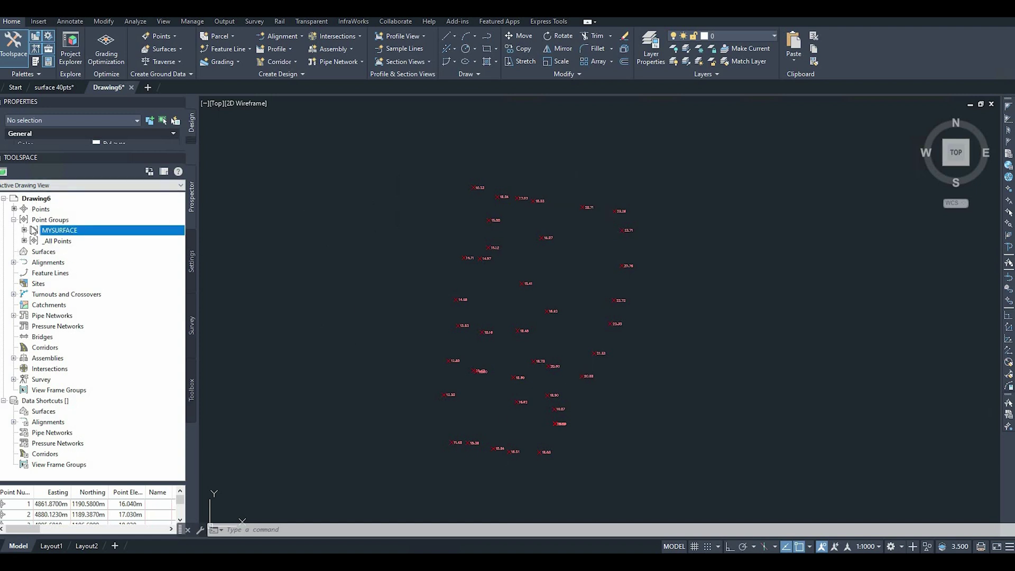
{"action": "left_click", "coordinate": [53, 253]}
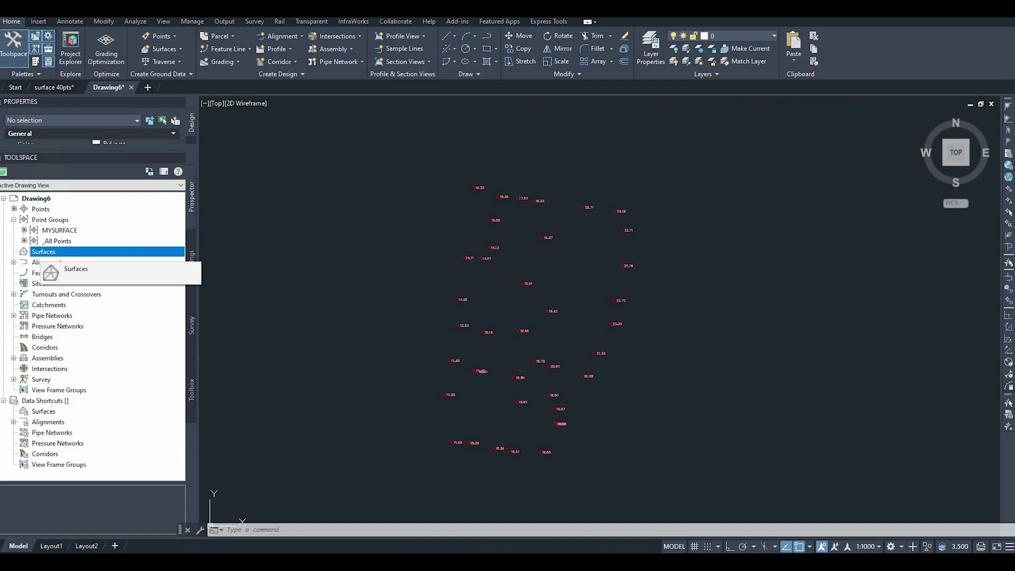
{"action": "right_click", "coordinate": [53, 252]}
{"action": "left_click", "coordinate": [80, 259]}
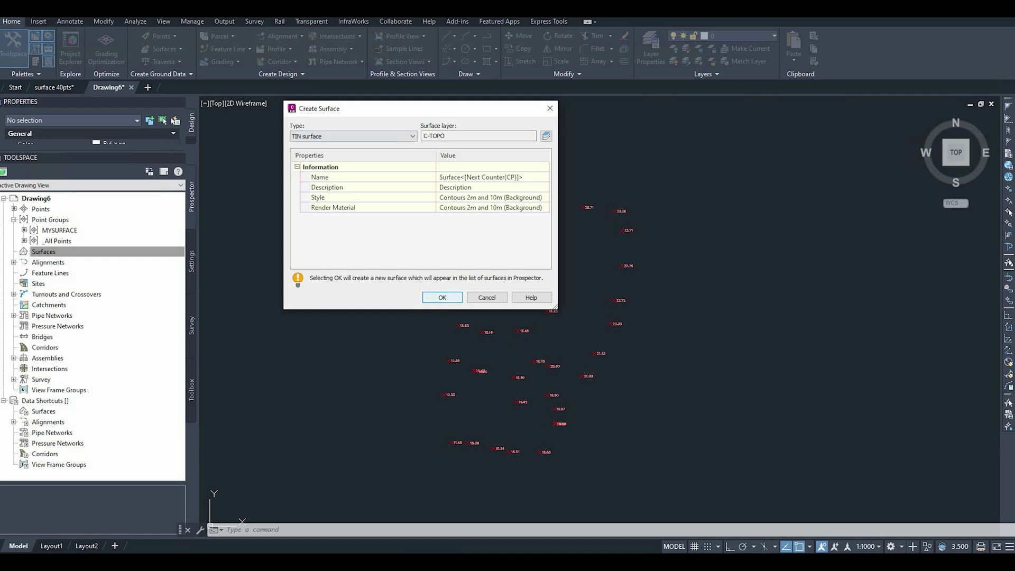
{"action": "left_click", "coordinate": [442, 297]}
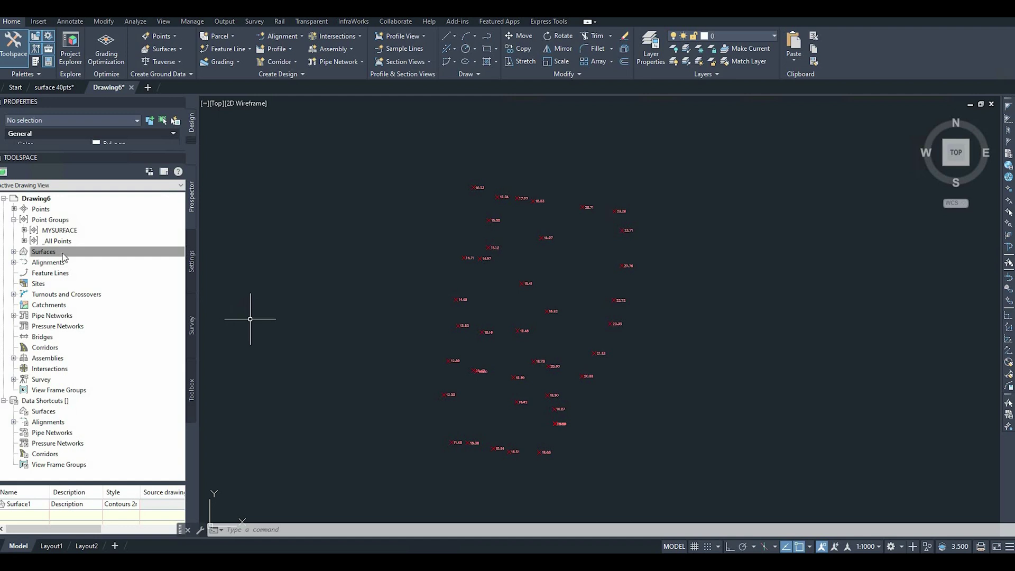
Add the MYSURFACE point group to the definition of Surface1
{"action": "left_click", "coordinate": [21, 249]}
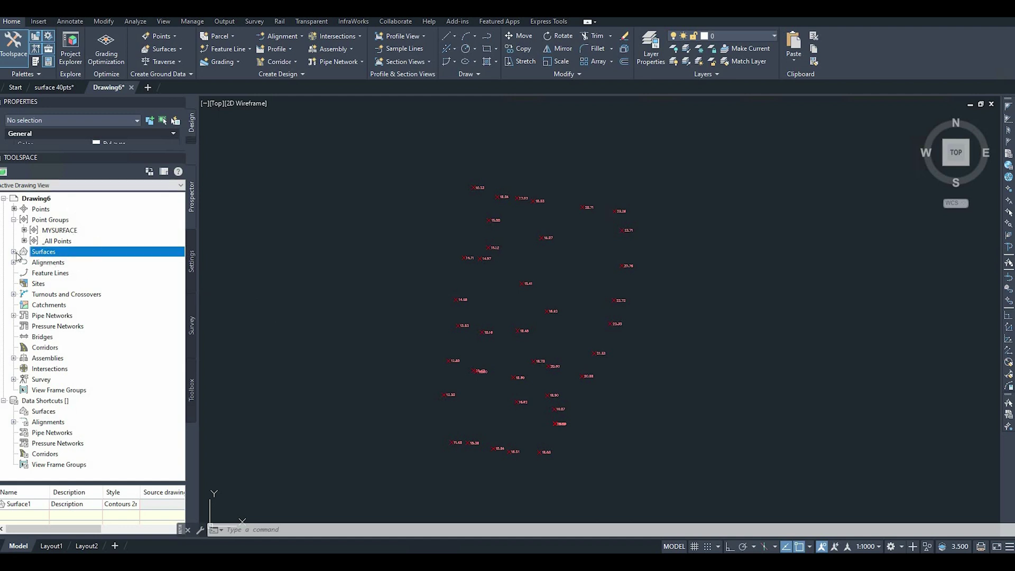
{"action": "left_click", "coordinate": [14, 253]}
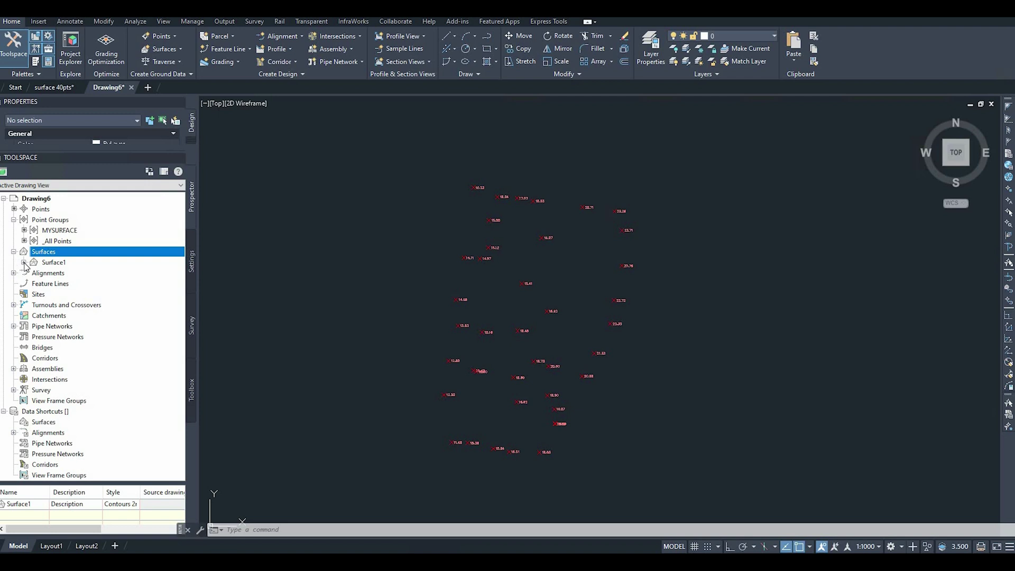
{"action": "left_click", "coordinate": [24, 263]}
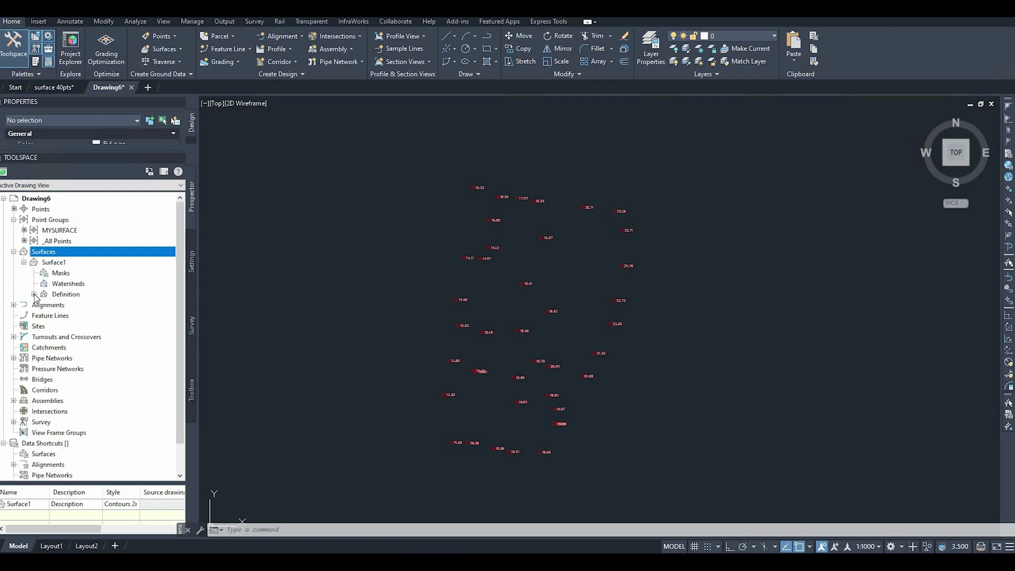
{"action": "left_click", "coordinate": [34, 295]}
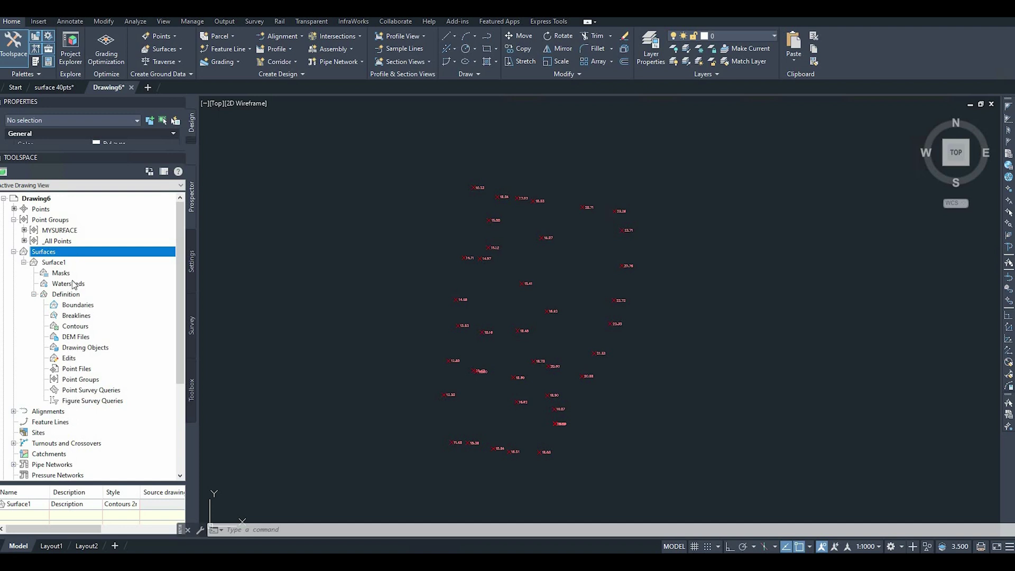
{"action": "left_click", "coordinate": [74, 380]}
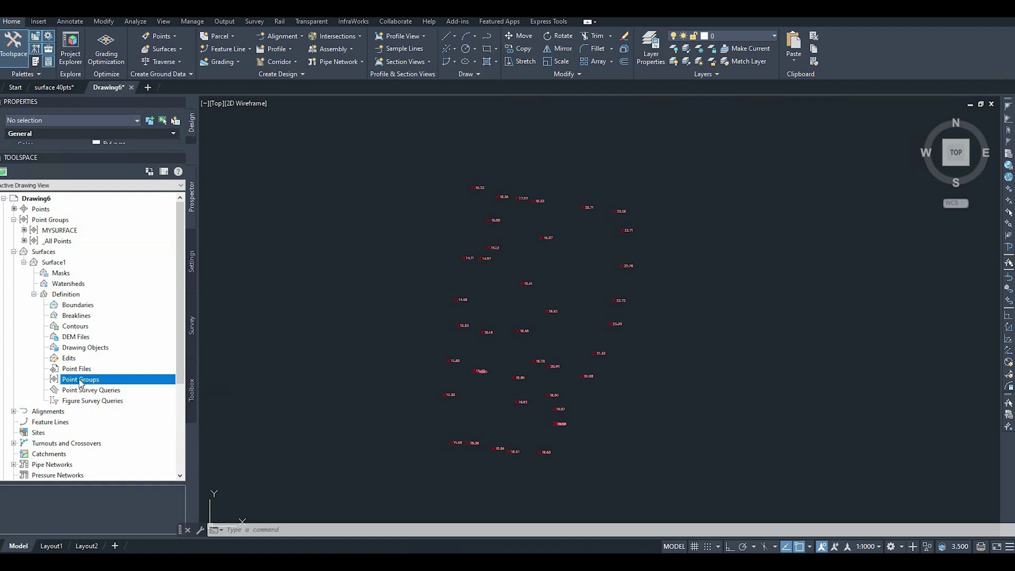
{"action": "right_click", "coordinate": [80, 382]}
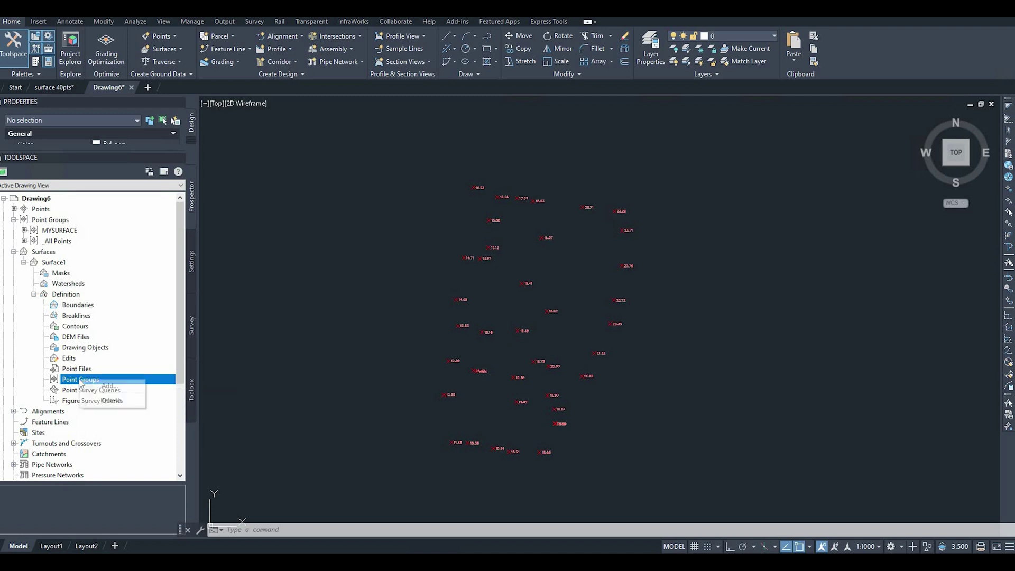
{"action": "left_click", "coordinate": [108, 387]}
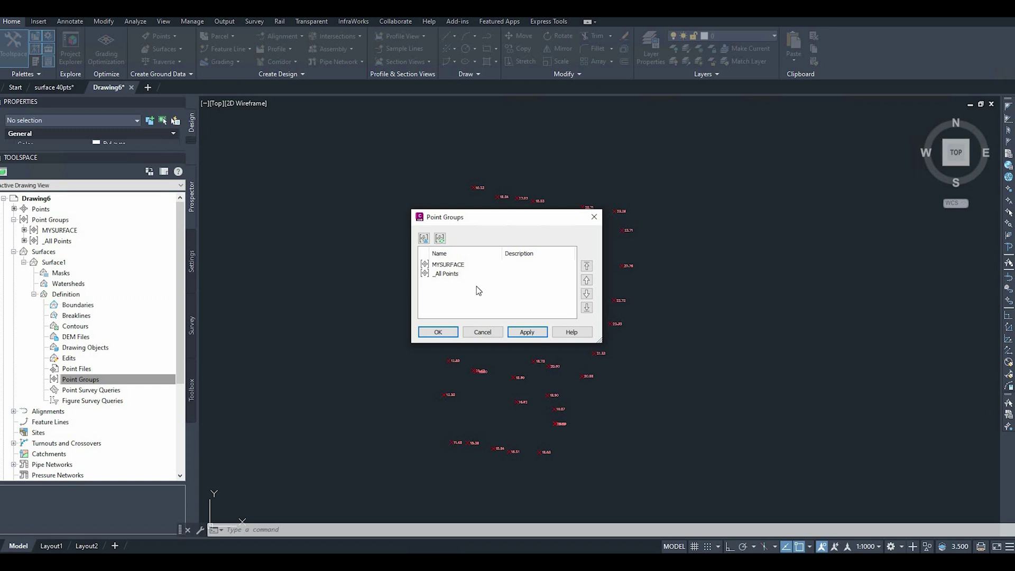
{"action": "left_click", "coordinate": [443, 266]}
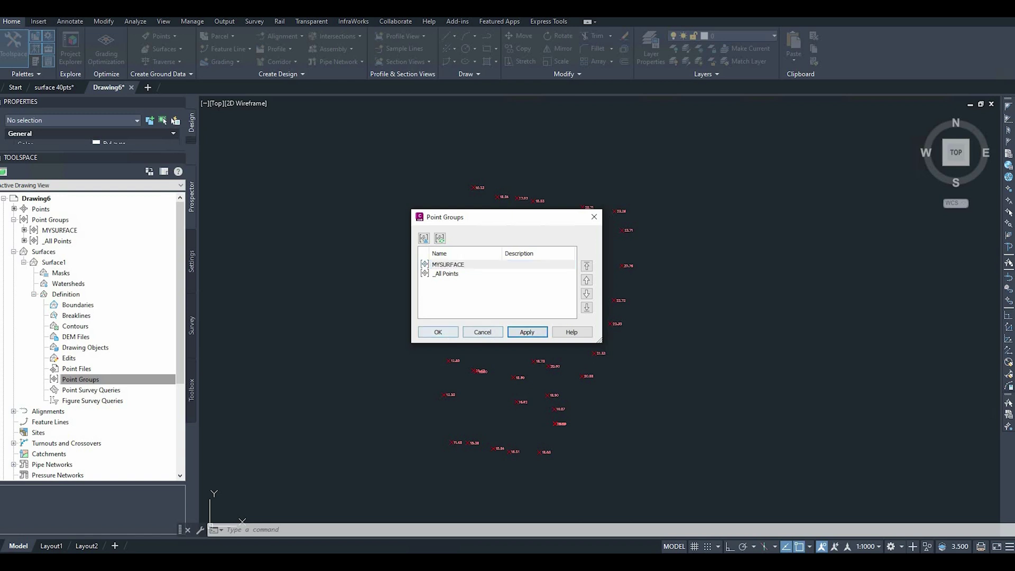
{"action": "left_click", "coordinate": [438, 332]}
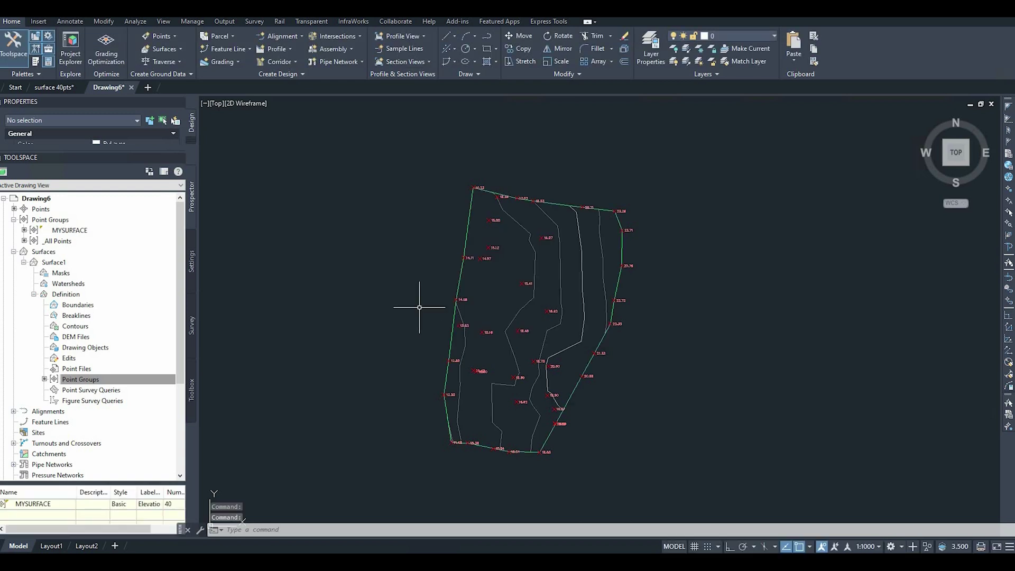